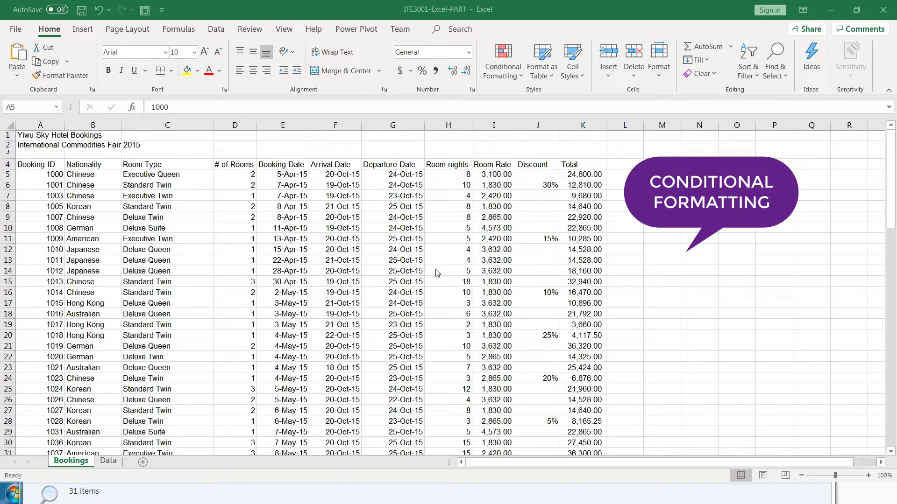
# - Examine the hotel bookings table, including its full extent, the Room nights column and the header row
pyautogui.click(45, 176)
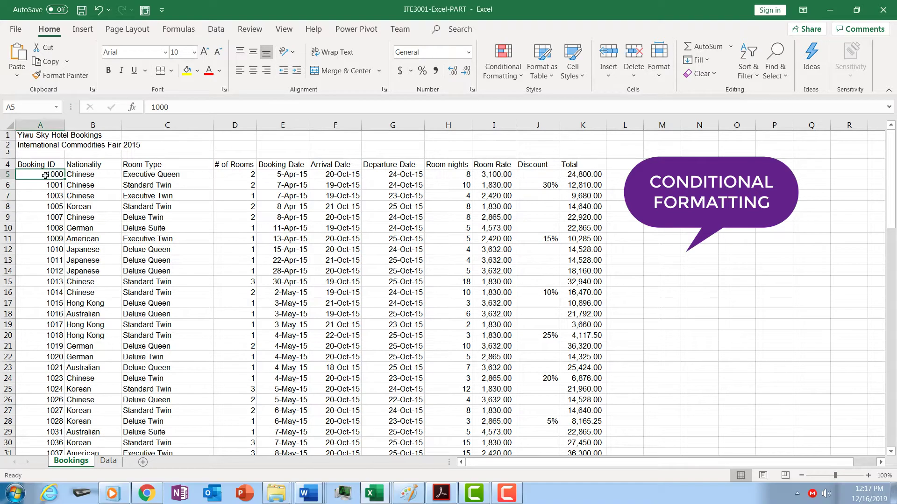
pyautogui.moveTo(45, 176); pyautogui.dragTo(613, 445)
pyautogui.click(502, 364)
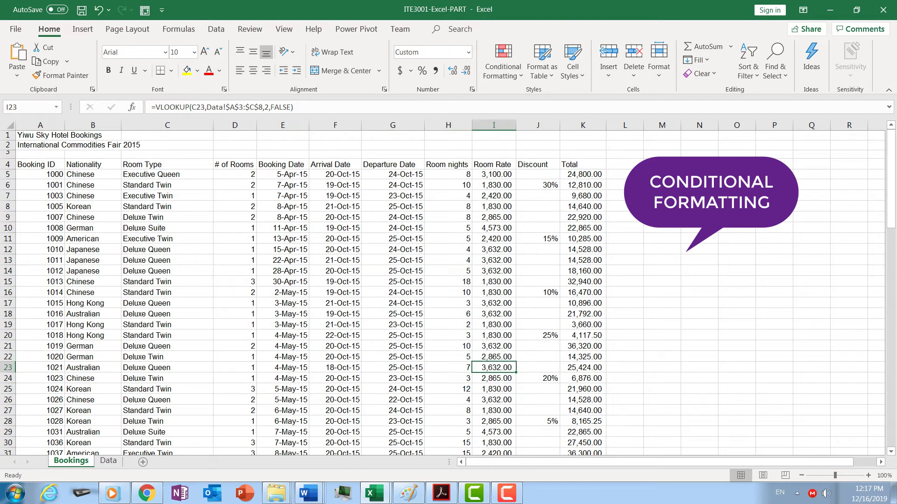
pyautogui.scroll(-20, 449, 292)
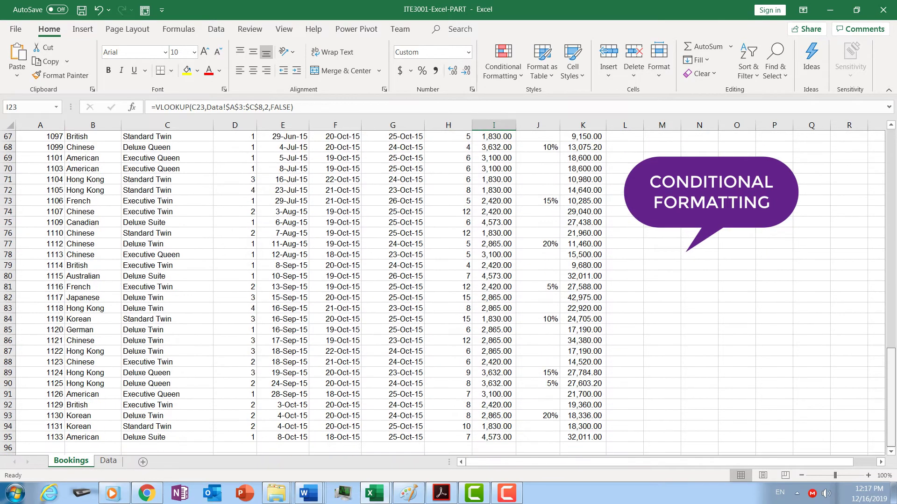
pyautogui.scroll(20, 273, 267)
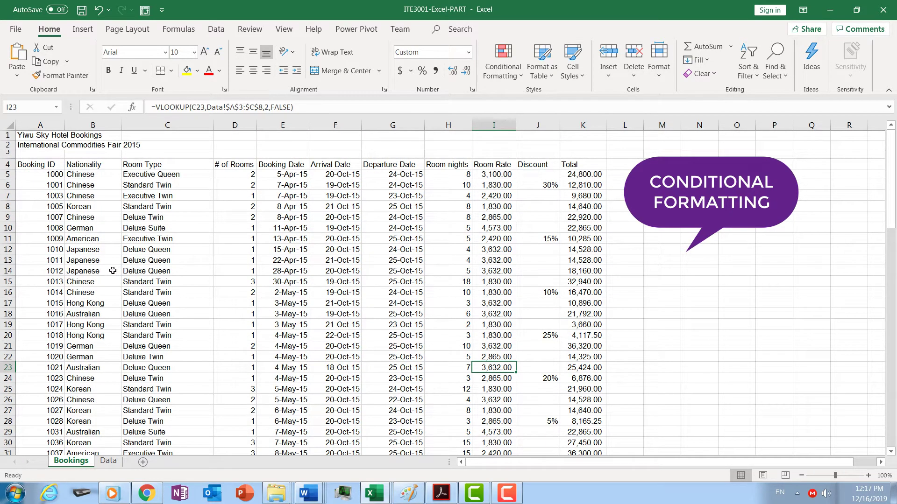
pyautogui.moveTo(447, 175); pyautogui.dragTo(456, 423)
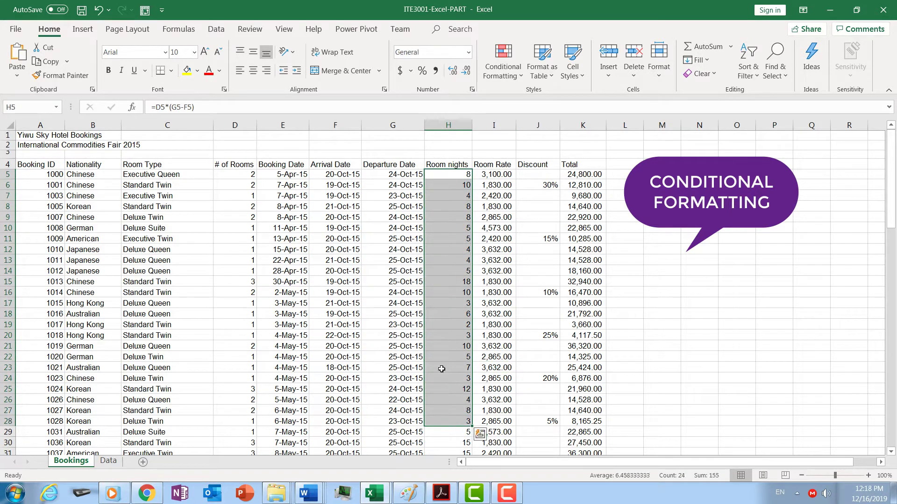
pyautogui.click(446, 176)
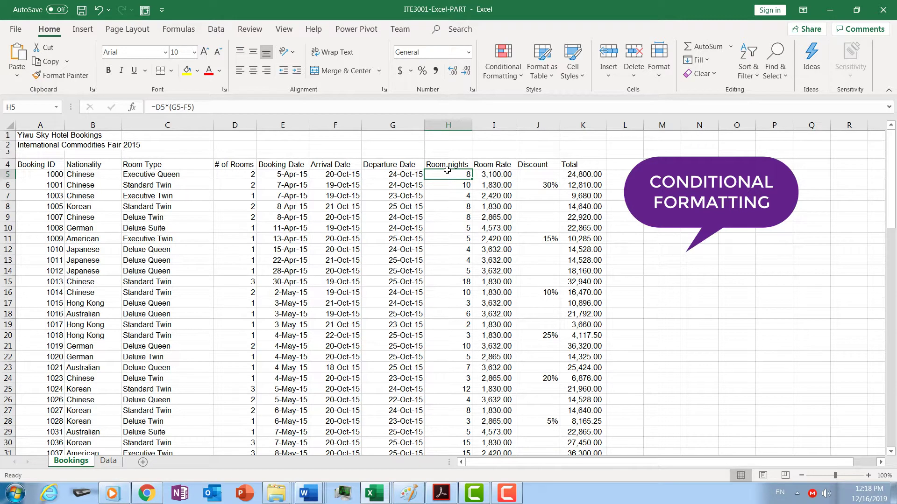
pyautogui.click(334, 228)
pyautogui.click(28, 175)
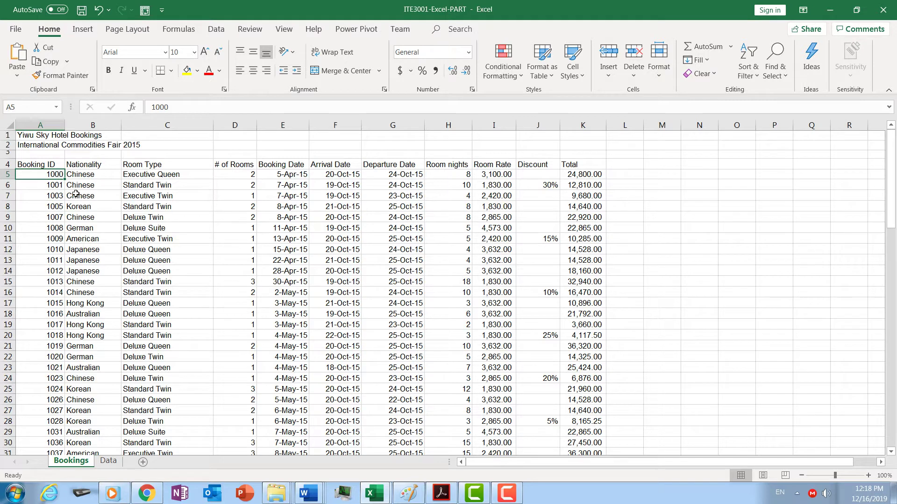
pyautogui.click(40, 163)
pyautogui.moveTo(41, 164); pyautogui.dragTo(561, 169)
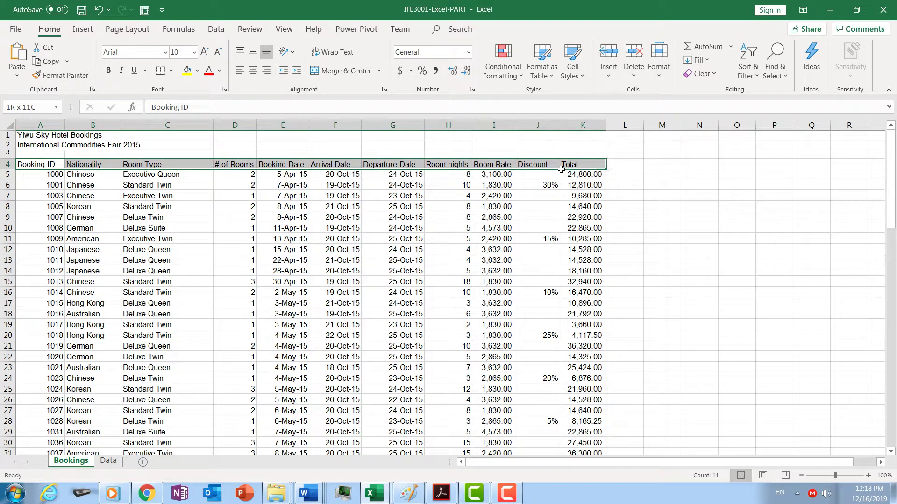
# - For the booking records in A5:K95, start a new conditional formatting rule that uses a formula to determine which cells to format
pyautogui.click(37, 174)
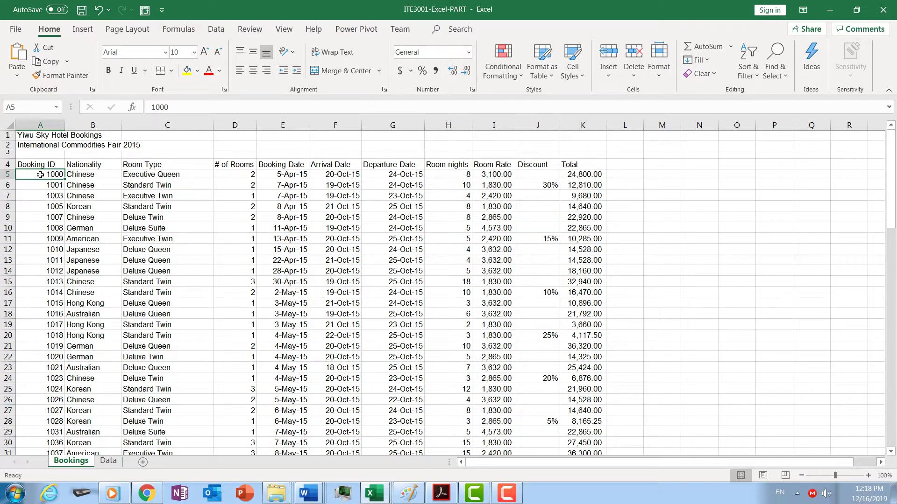
pyautogui.moveTo(40, 175); pyautogui.dragTo(588, 427)
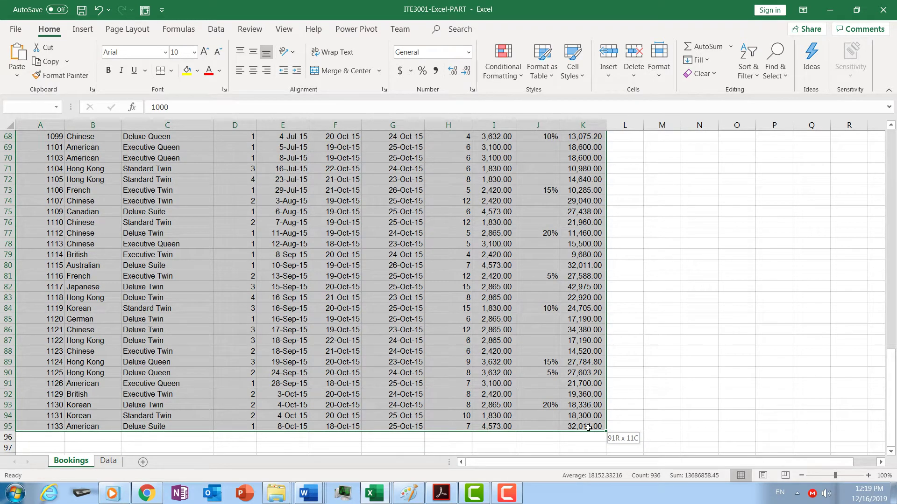
pyautogui.moveTo(588, 428); pyautogui.dragTo(588, 427)
pyautogui.moveTo(892, 372); pyautogui.dragTo(895, 136)
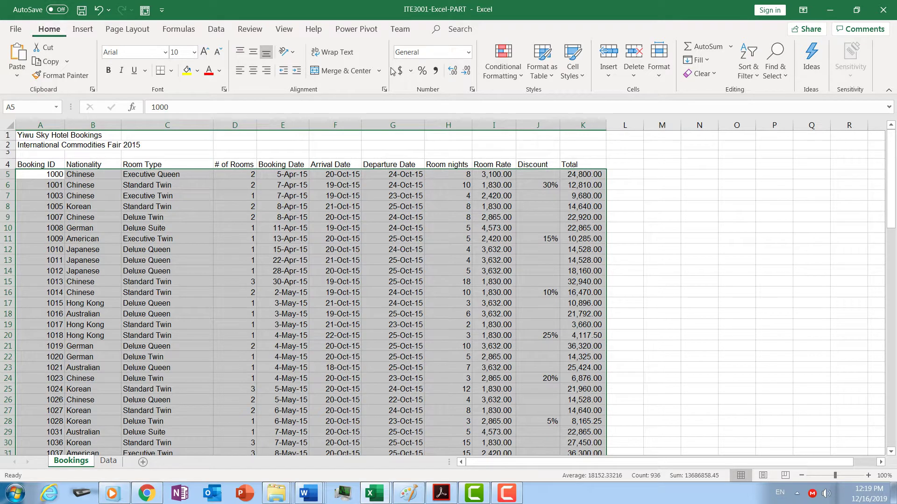
pyautogui.click(519, 79)
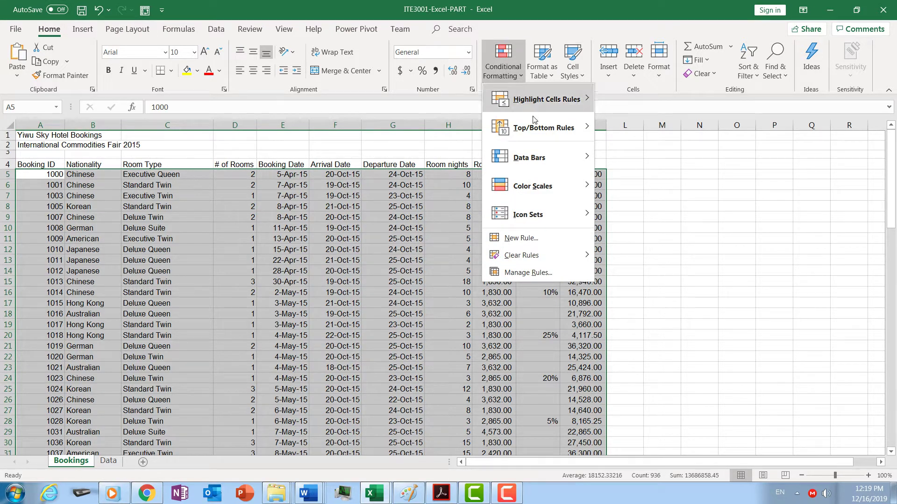
pyautogui.click(543, 275)
pyautogui.moveTo(394, 110); pyautogui.dragTo(392, 144)
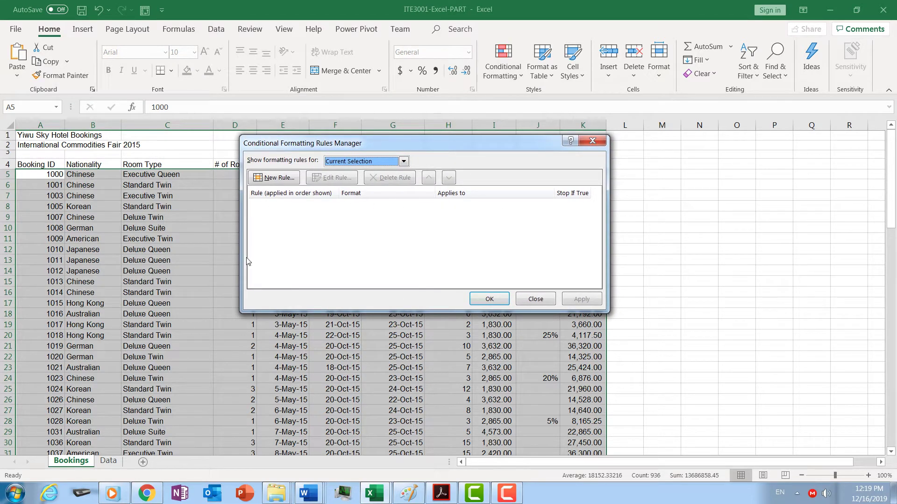
pyautogui.click(281, 178)
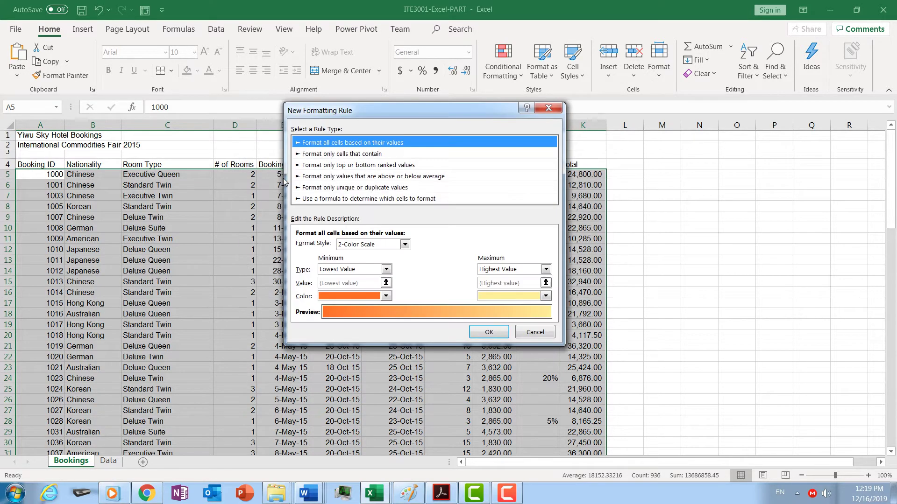
pyautogui.moveTo(383, 112); pyautogui.dragTo(366, 116)
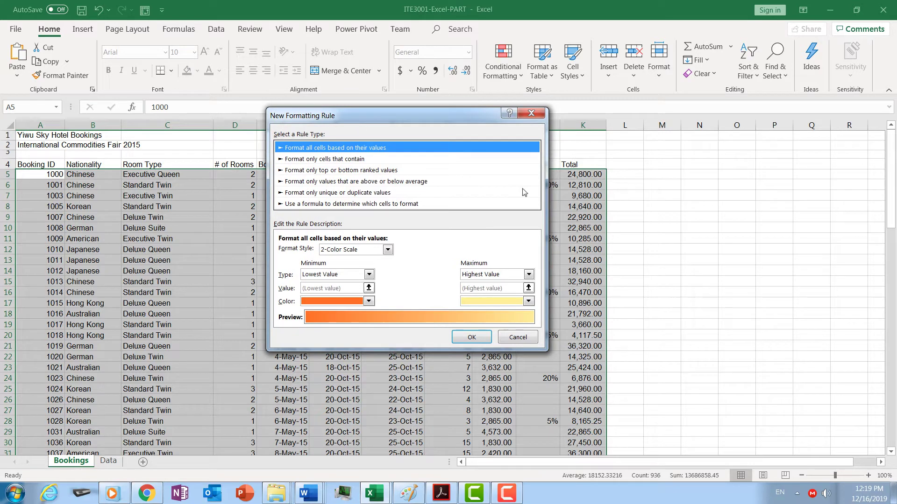
pyautogui.click(338, 204)
pyautogui.moveTo(377, 116); pyautogui.dragTo(344, 252)
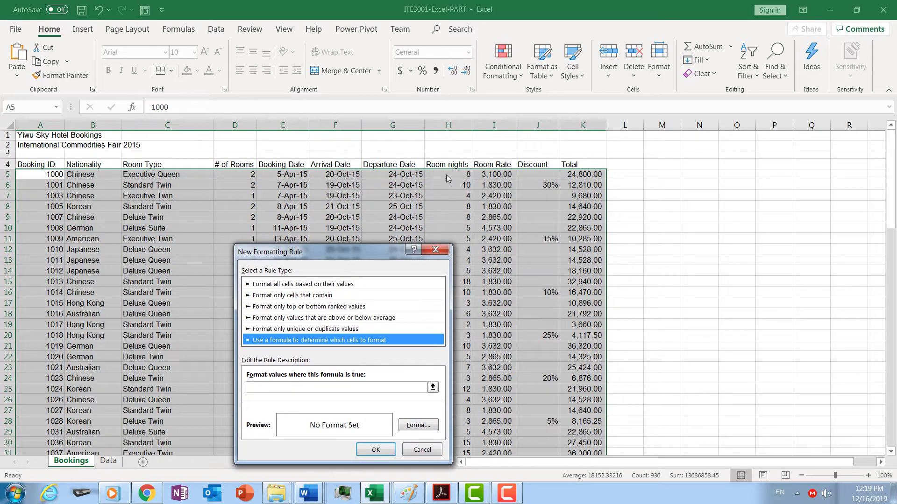
# - Enter =$H5>10 as the rule's formula, locking the Room nights column but leaving the row relative
pyautogui.moveTo(364, 250); pyautogui.dragTo(407, 94)
pyautogui.click(323, 233)
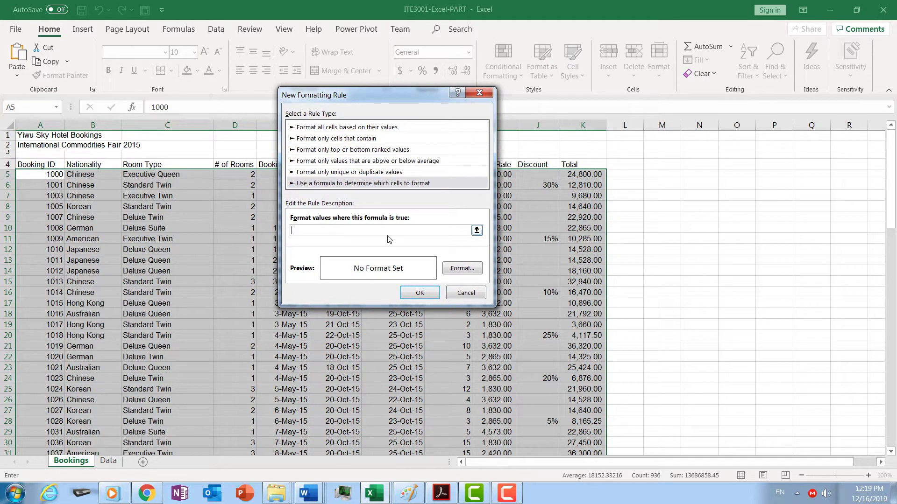
pyautogui.write('=')
pyautogui.moveTo(359, 101); pyautogui.dragTo(267, 220)
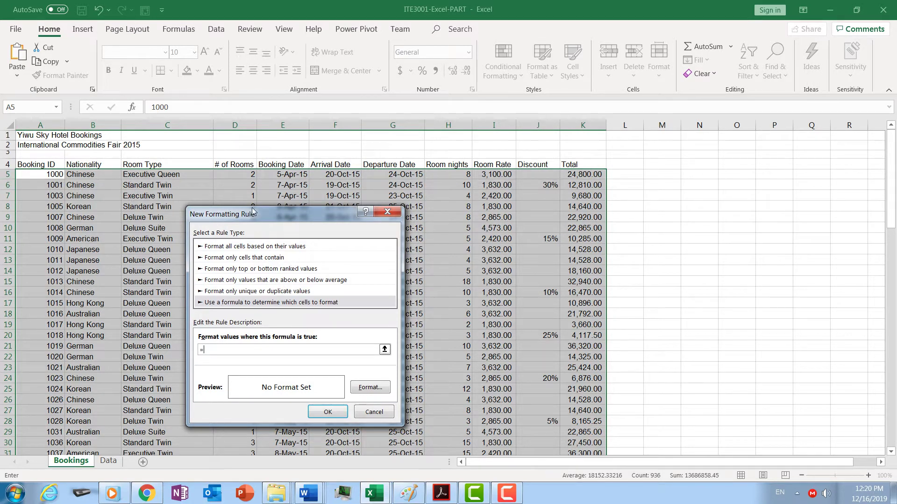
pyautogui.moveTo(269, 213); pyautogui.dragTo(321, 144)
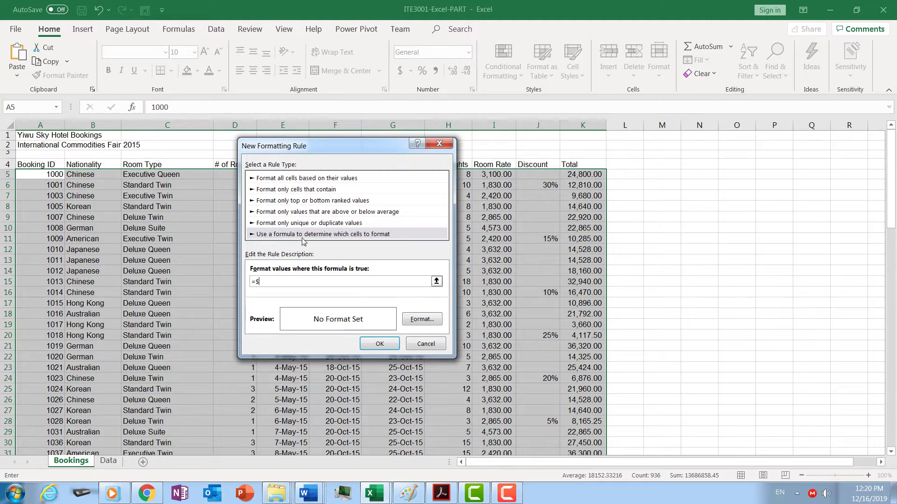
pyautogui.moveTo(327, 146); pyautogui.dragTo(417, 196)
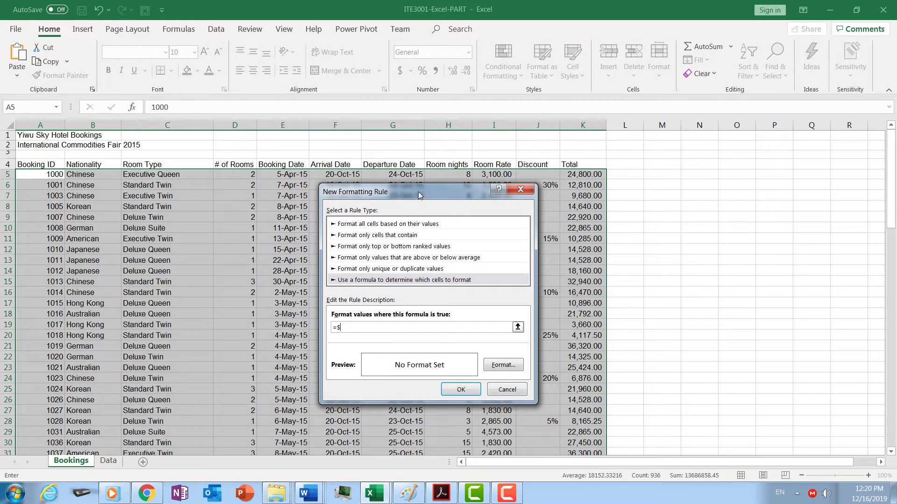
pyautogui.moveTo(434, 191); pyautogui.dragTo(426, 164)
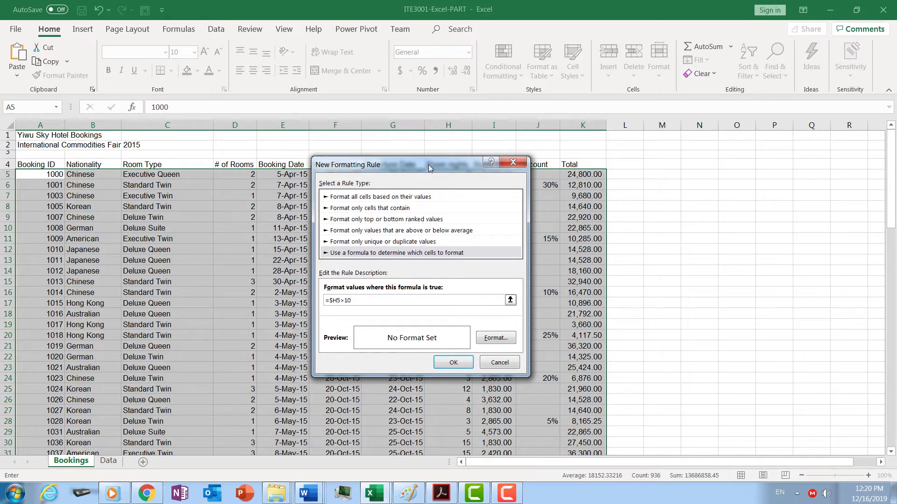
pyautogui.moveTo(428, 164); pyautogui.dragTo(319, 156)
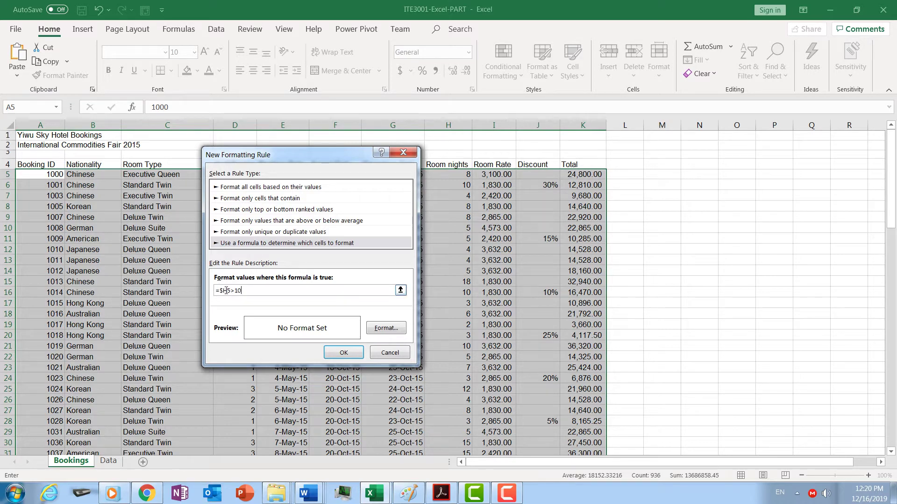
pyautogui.moveTo(308, 150); pyautogui.dragTo(605, 200)
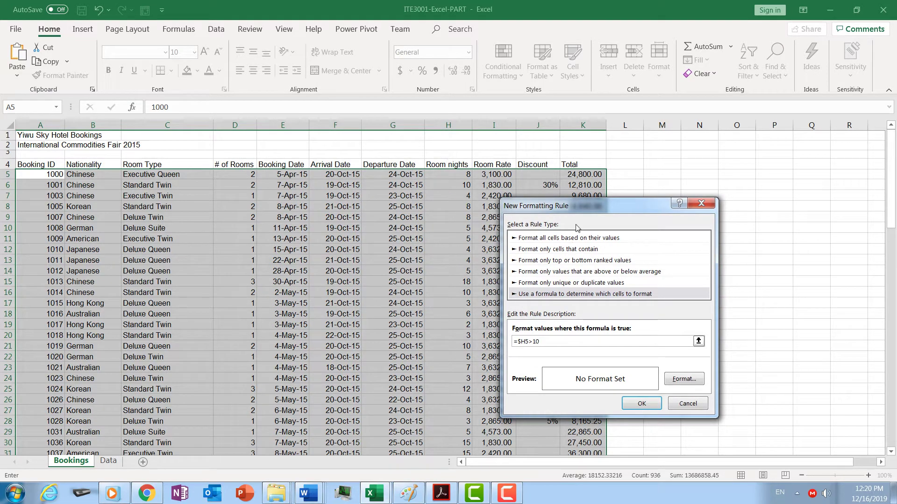
pyautogui.moveTo(576, 206); pyautogui.dragTo(461, 194)
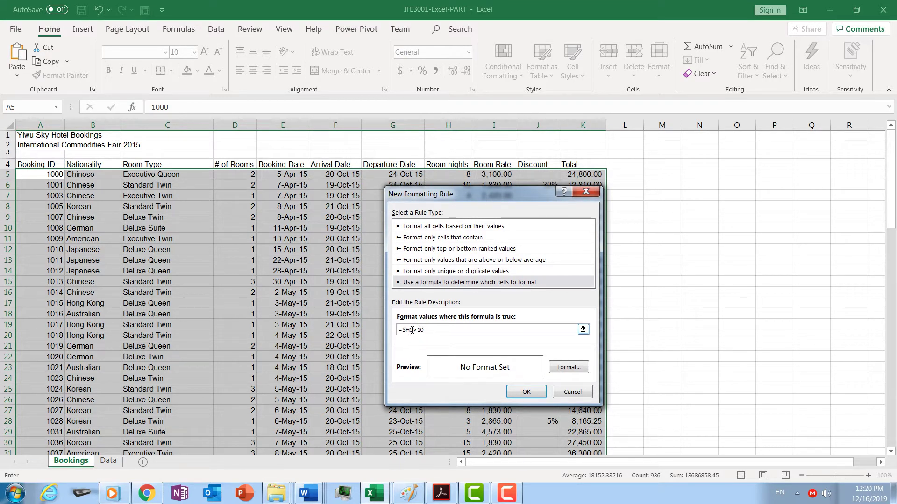
pyautogui.moveTo(453, 194); pyautogui.dragTo(633, 162)
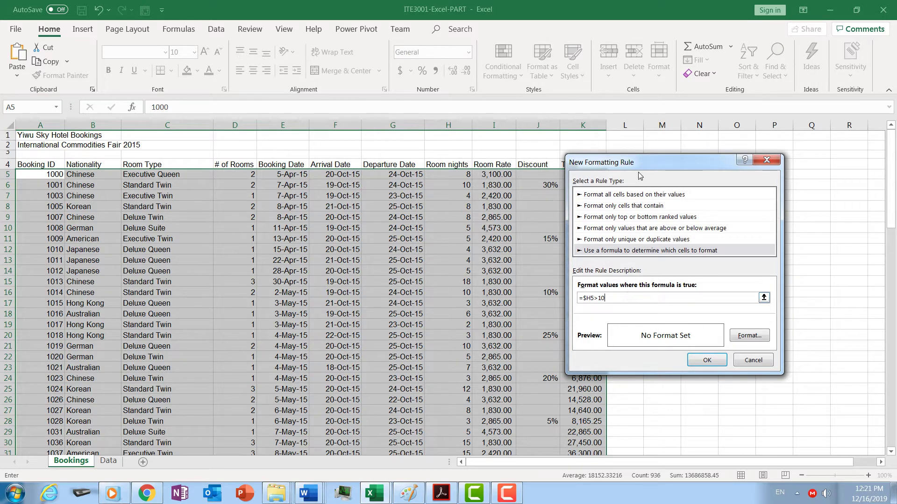
pyautogui.moveTo(636, 164); pyautogui.dragTo(196, 133)
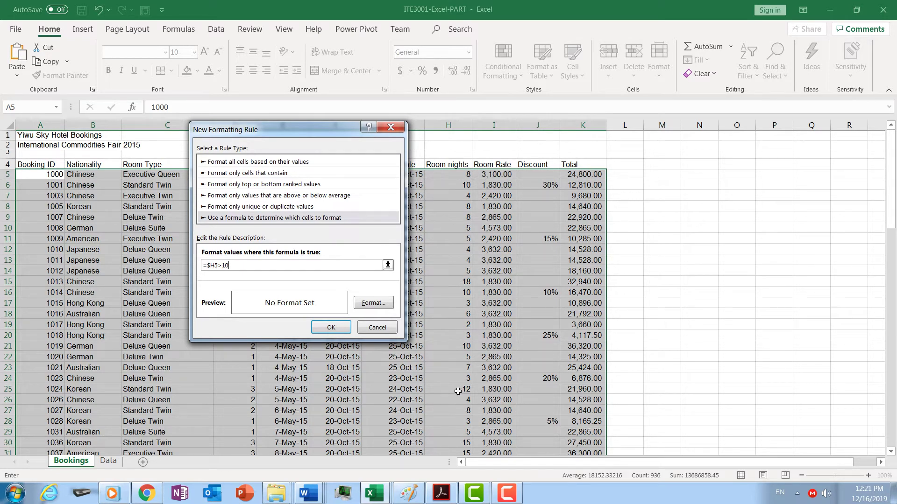
pyautogui.moveTo(368, 132); pyautogui.dragTo(485, 137)
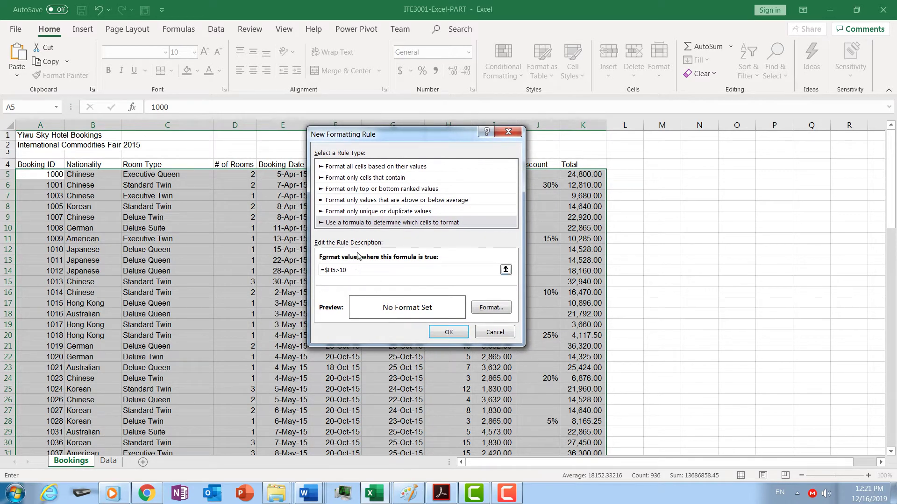
# - Give the rule the lightest orange background fill and add it to the conditional formatting rules
pyautogui.click(491, 308)
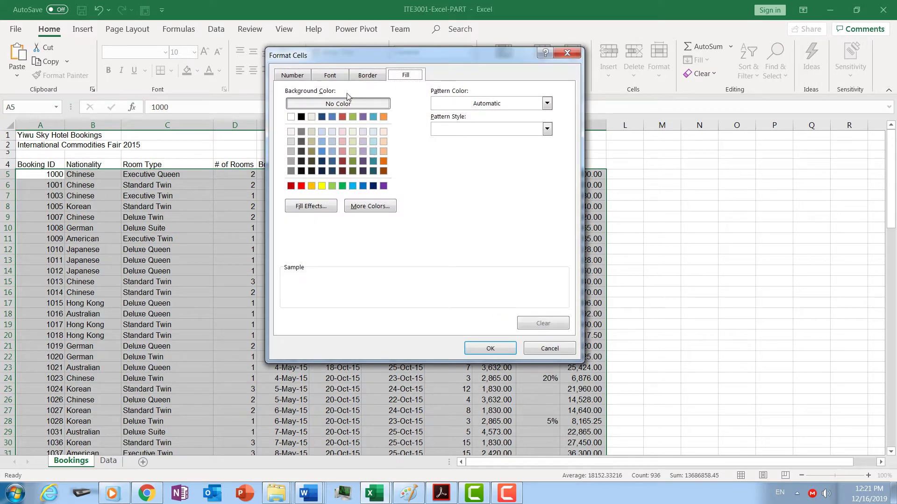
pyautogui.click(339, 80)
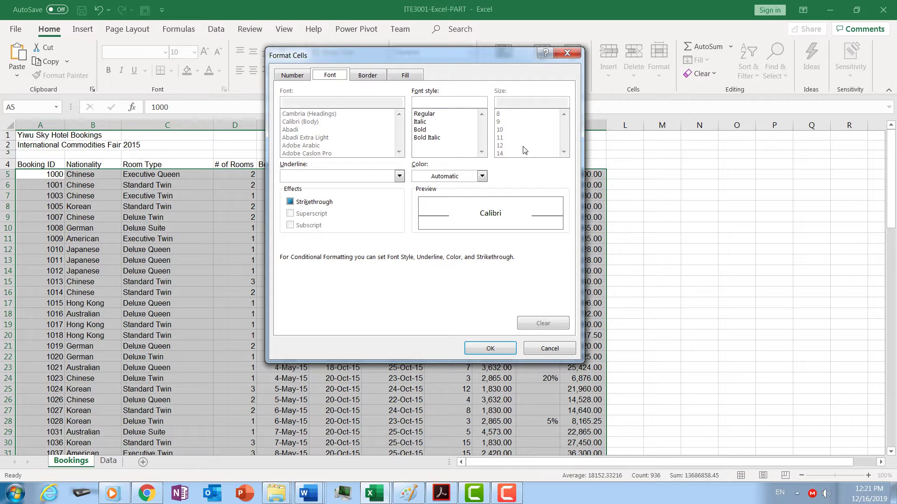
pyautogui.click(482, 177)
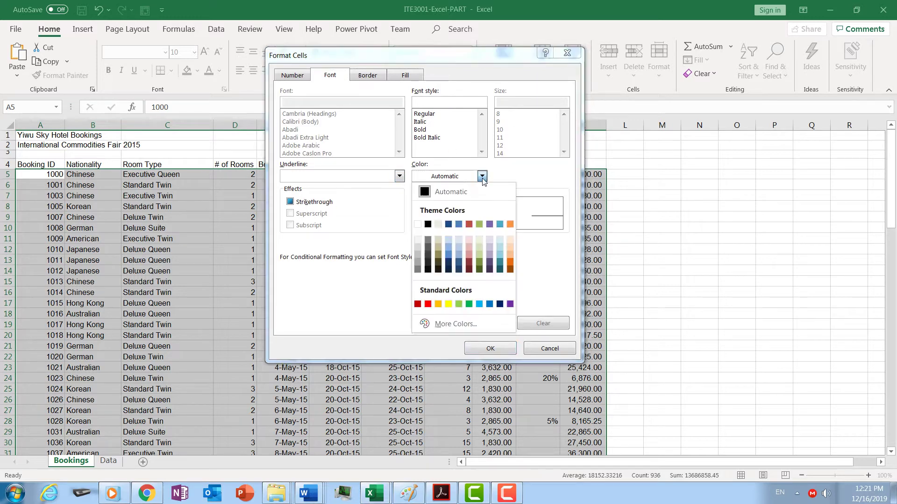
pyautogui.click(482, 180)
pyautogui.click(404, 79)
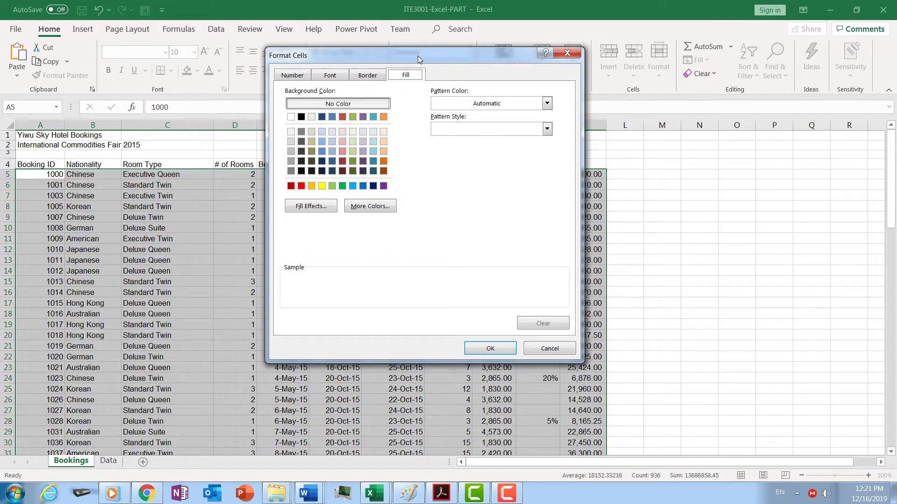
pyautogui.moveTo(418, 55); pyautogui.dragTo(407, 100)
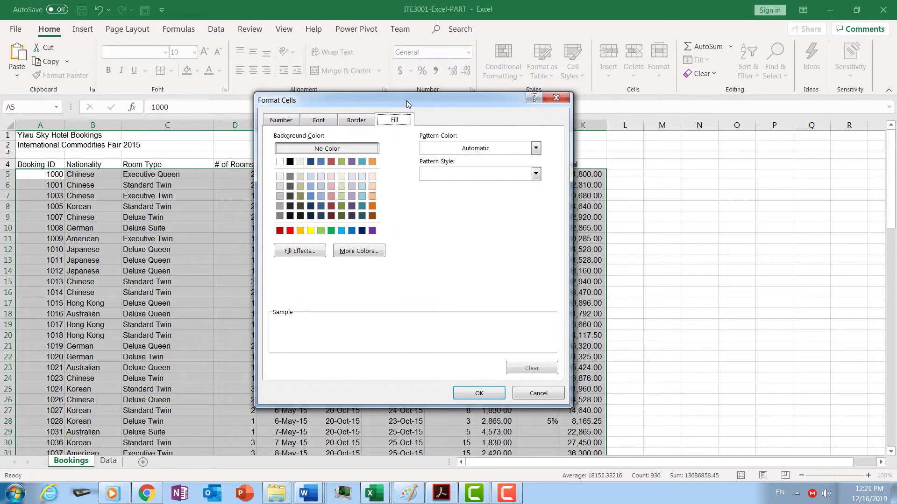
pyautogui.click(373, 176)
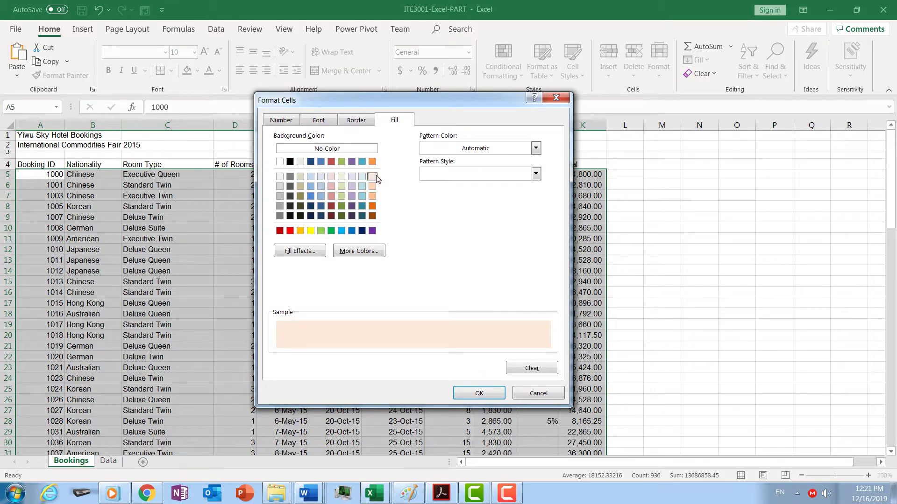
pyautogui.click(479, 394)
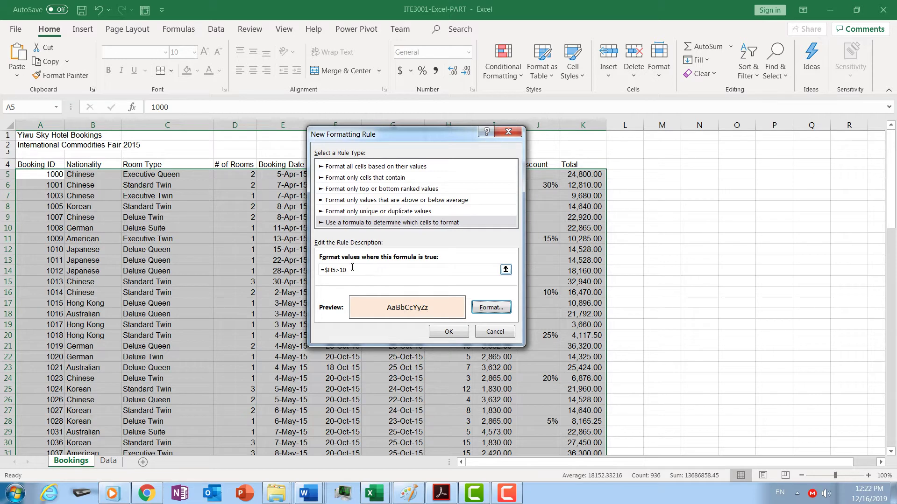
pyautogui.click(448, 332)
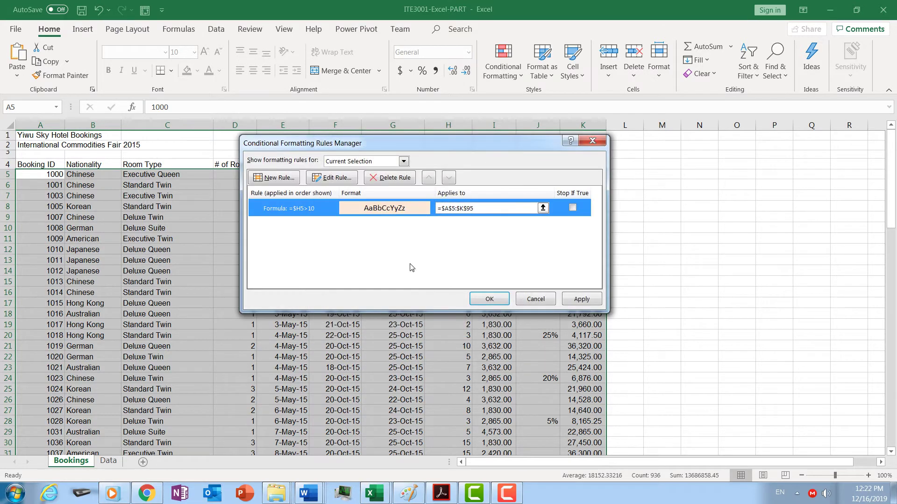
# - Apply the =$H5>10 formatting rule to the booking records in A5:K95
pyautogui.moveTo(470, 145); pyautogui.dragTo(353, 218)
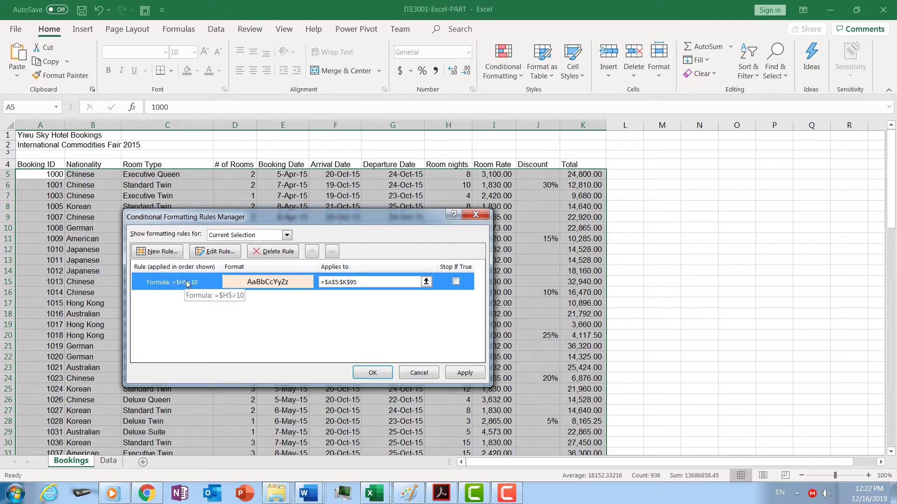
pyautogui.moveTo(341, 214); pyautogui.dragTo(601, 223)
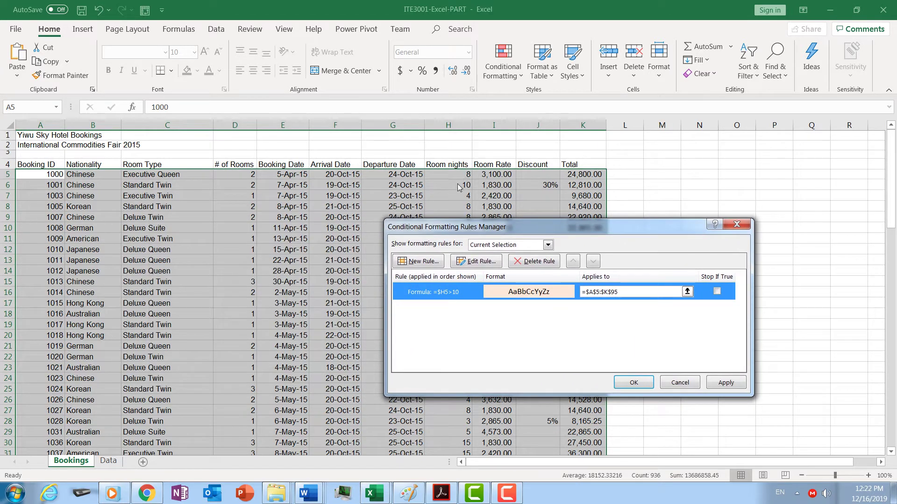
pyautogui.moveTo(530, 228); pyautogui.dragTo(361, 231)
pyautogui.moveTo(462, 232); pyautogui.dragTo(380, 184)
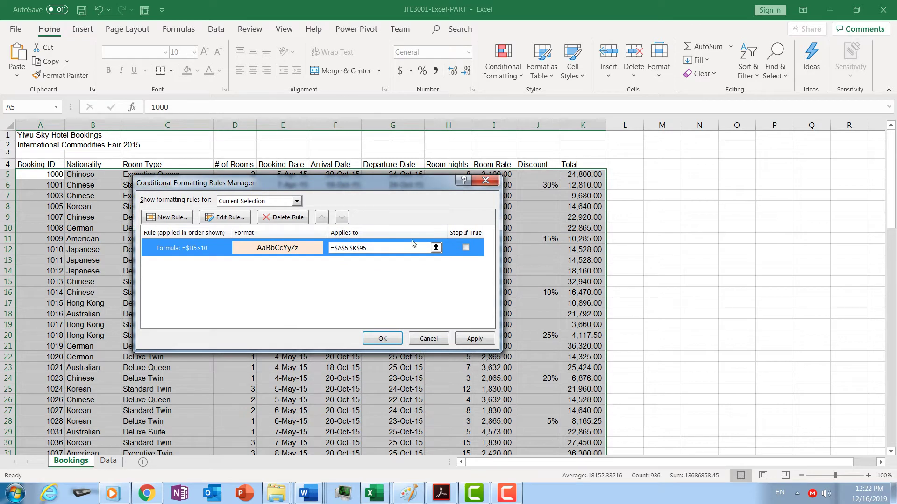
pyautogui.click(475, 339)
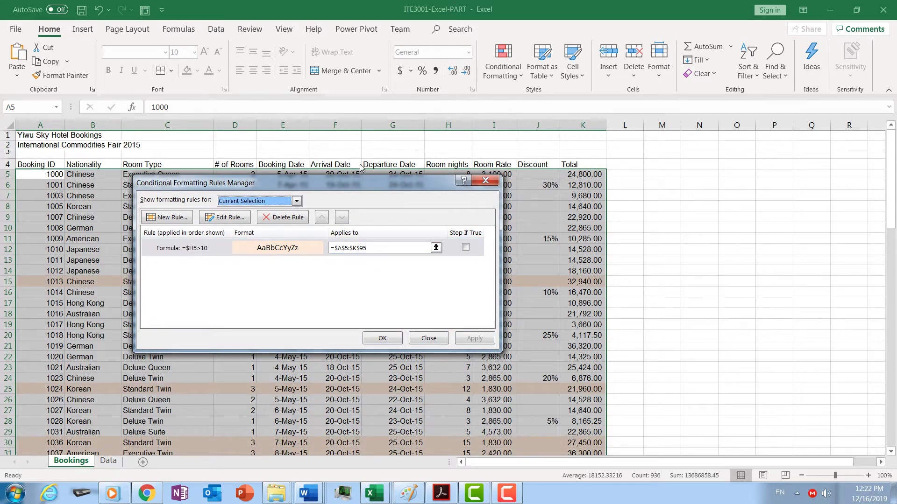
# - Dismiss the Windows color scheme prompt and close the conditional formatting rules manager
pyautogui.moveTo(364, 184); pyautogui.dragTo(644, 66)
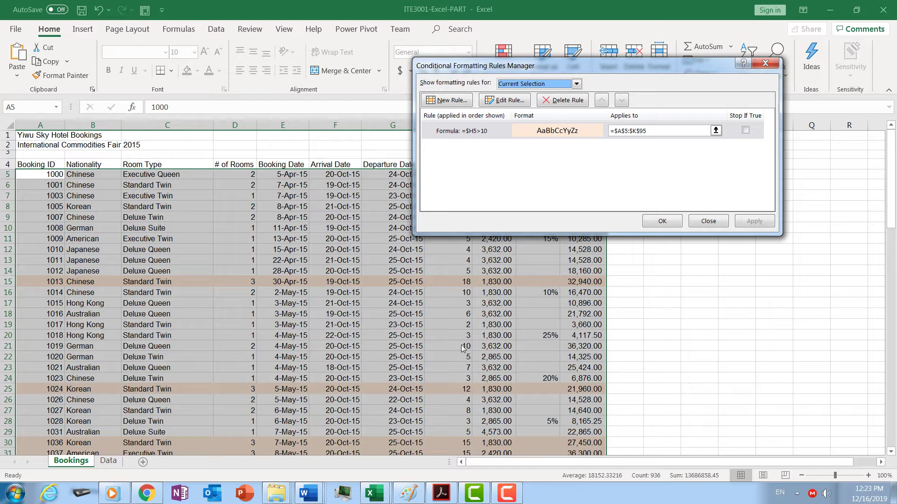
pyautogui.moveTo(683, 73); pyautogui.dragTo(474, 174)
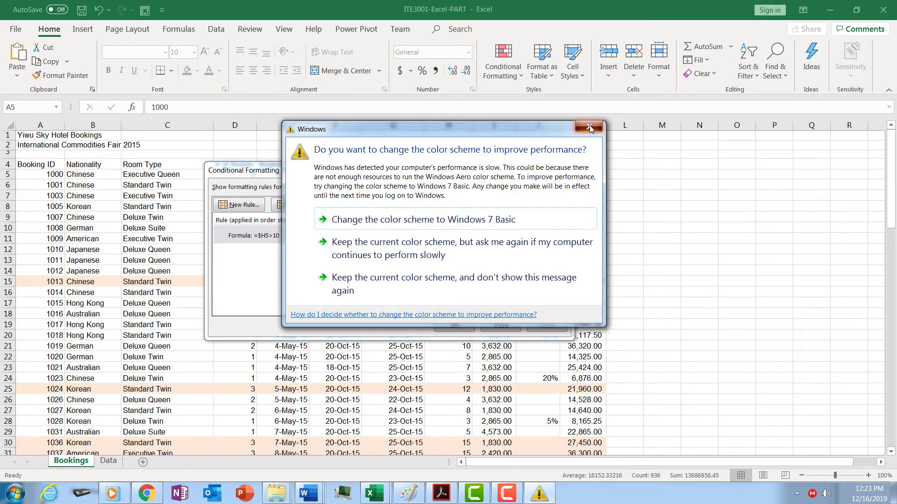
pyautogui.click(589, 127)
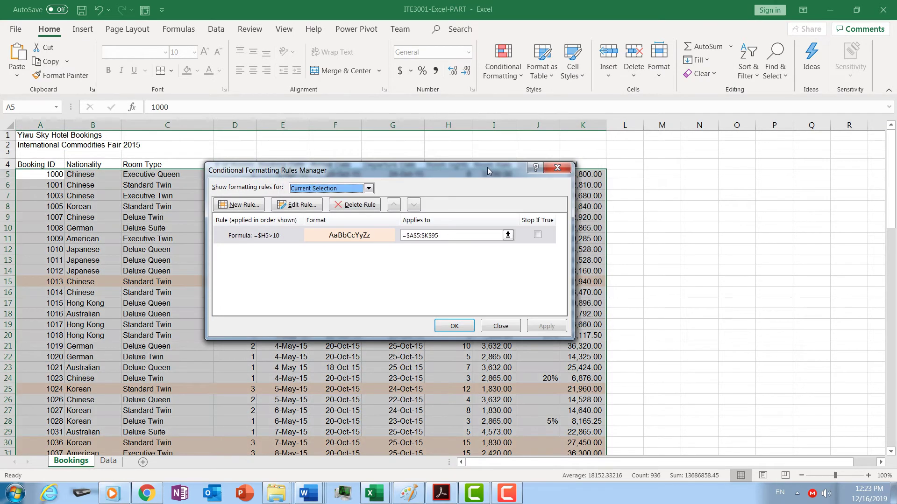
pyautogui.moveTo(487, 167); pyautogui.dragTo(575, 77)
pyautogui.click(551, 238)
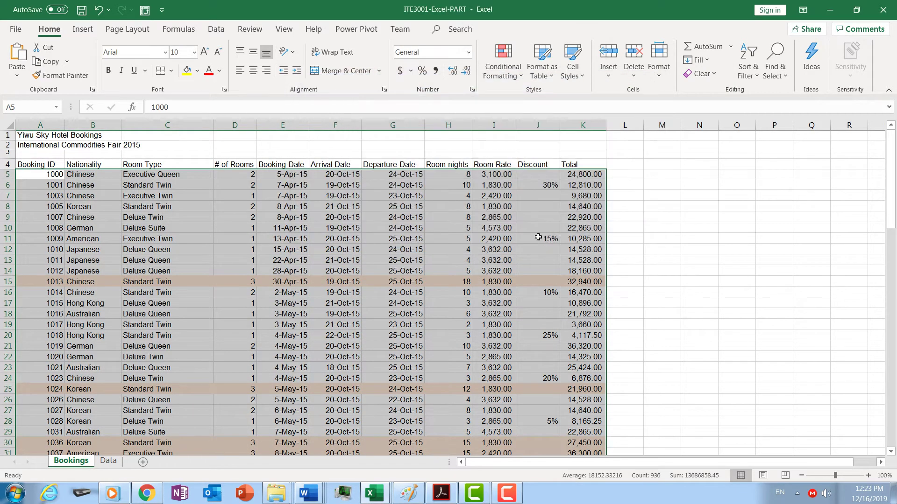
# - Examine the highlighted bookings, inspecting the Total, Room nights and Nationality cells of row 15
pyautogui.click(513, 248)
pyautogui.moveTo(892, 191); pyautogui.dragTo(867, 164)
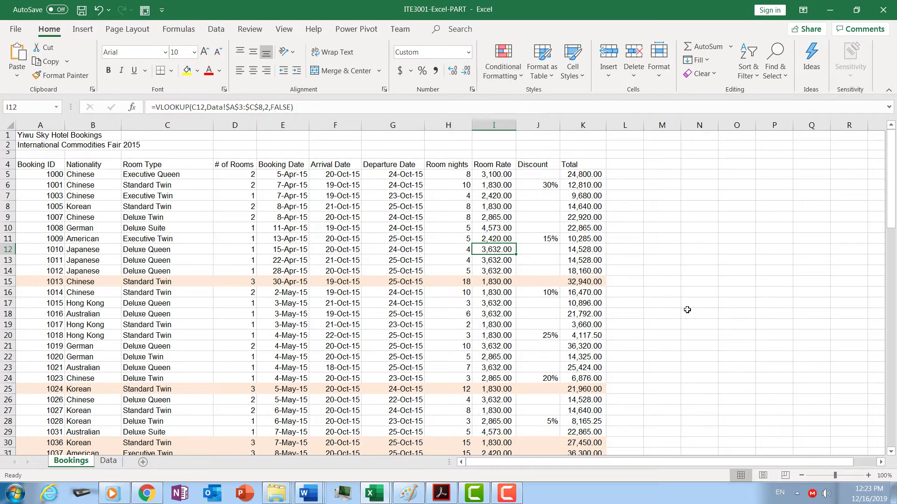
pyautogui.click(584, 281)
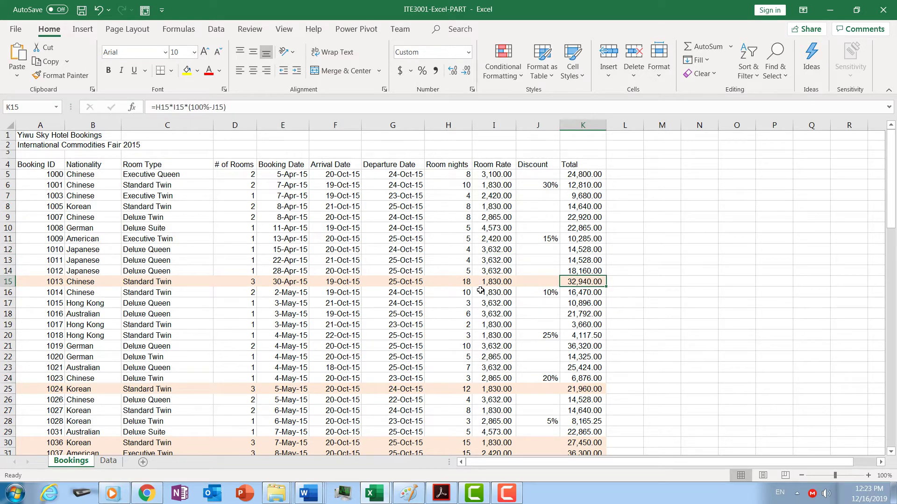
pyautogui.click(451, 281)
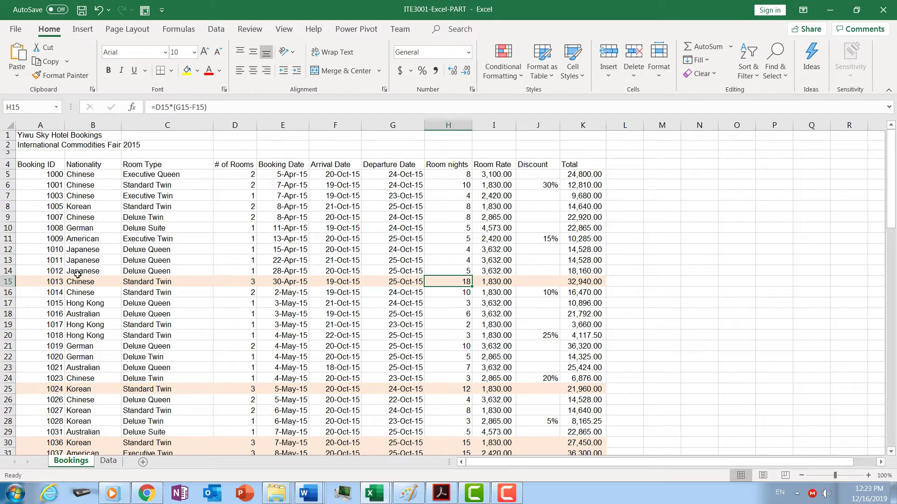
pyautogui.click(87, 283)
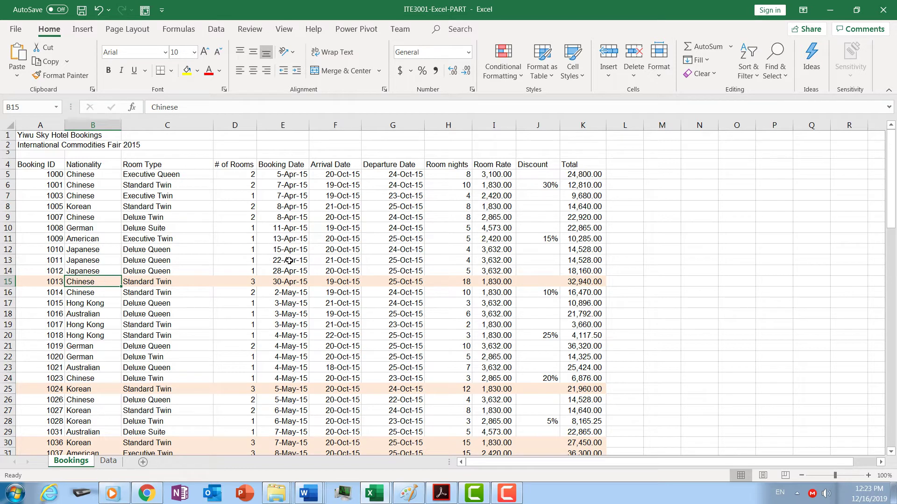
pyautogui.click(455, 282)
pyautogui.click(116, 279)
# - Change the existing conditional formatting rule's formula to =AND($H5>10,$B5="American") so it also tests the Nationality column
pyautogui.click(520, 77)
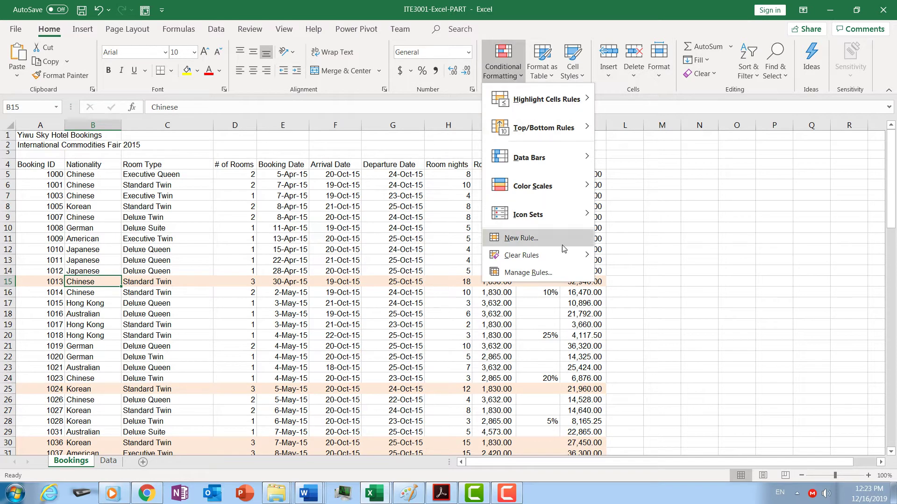
pyautogui.click(556, 273)
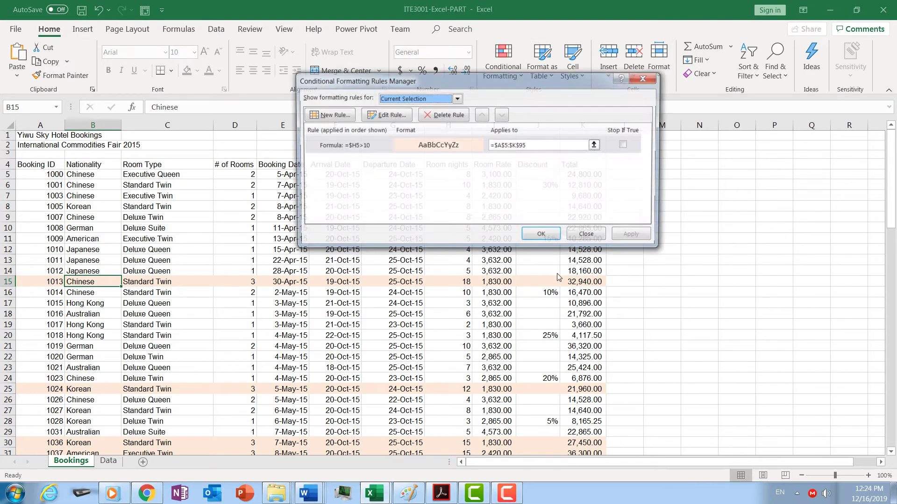
pyautogui.moveTo(447, 86); pyautogui.dragTo(392, 112)
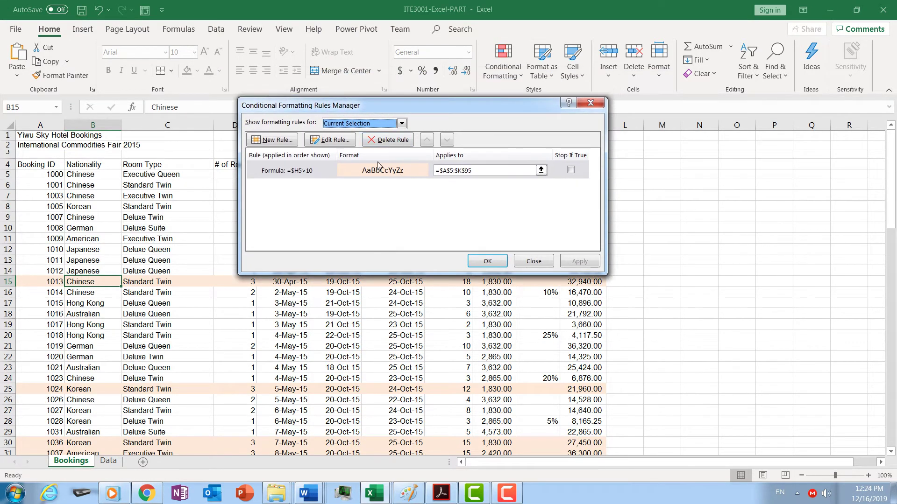
pyautogui.click(338, 141)
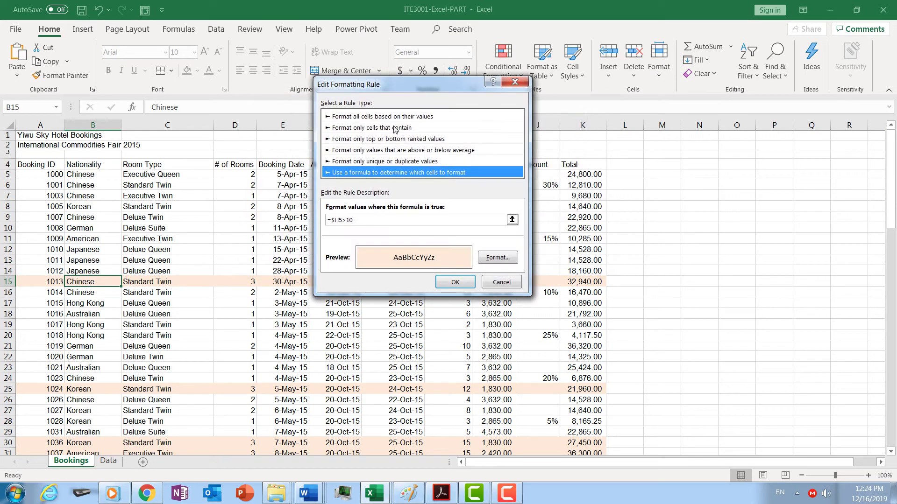
pyautogui.moveTo(380, 83); pyautogui.dragTo(336, 145)
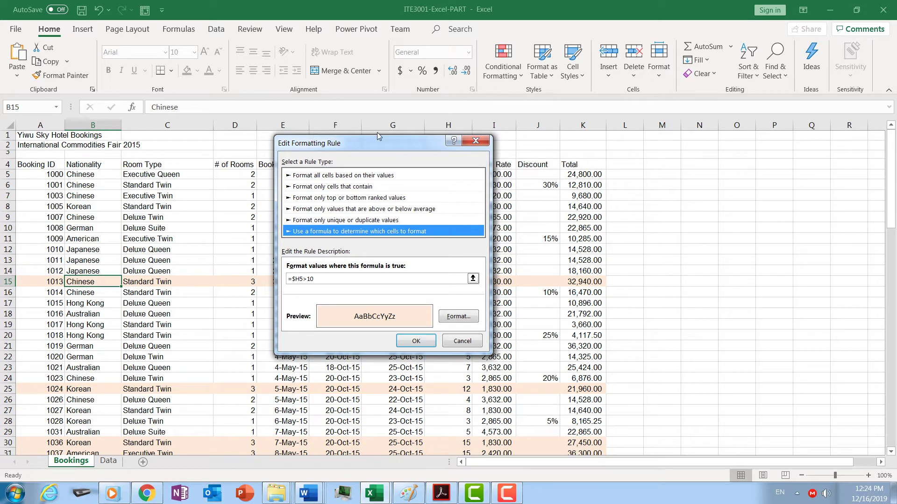
pyautogui.moveTo(380, 137); pyautogui.dragTo(321, 138)
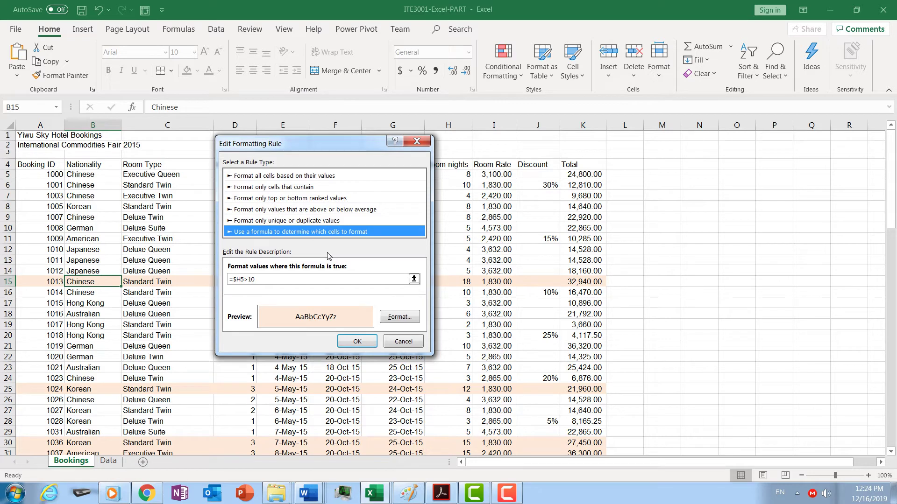
pyautogui.click(233, 280)
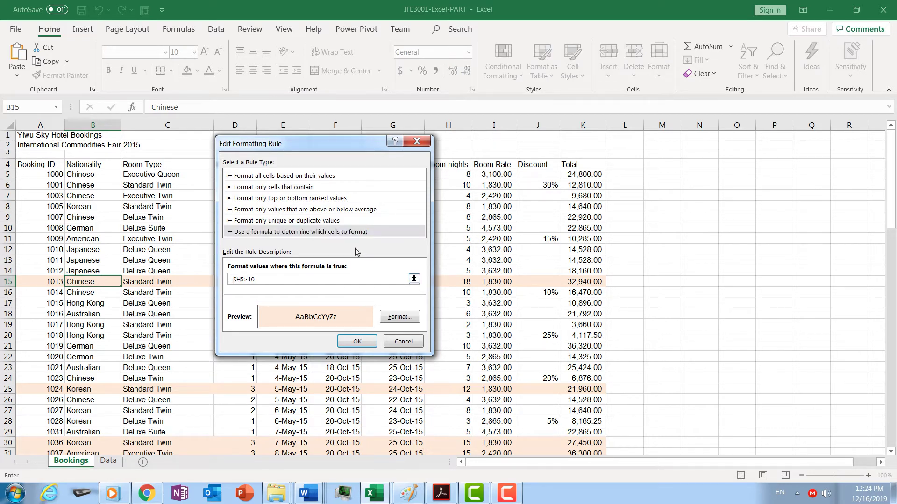
pyautogui.write('AND')
pyautogui.write('(')
pyautogui.write('"')
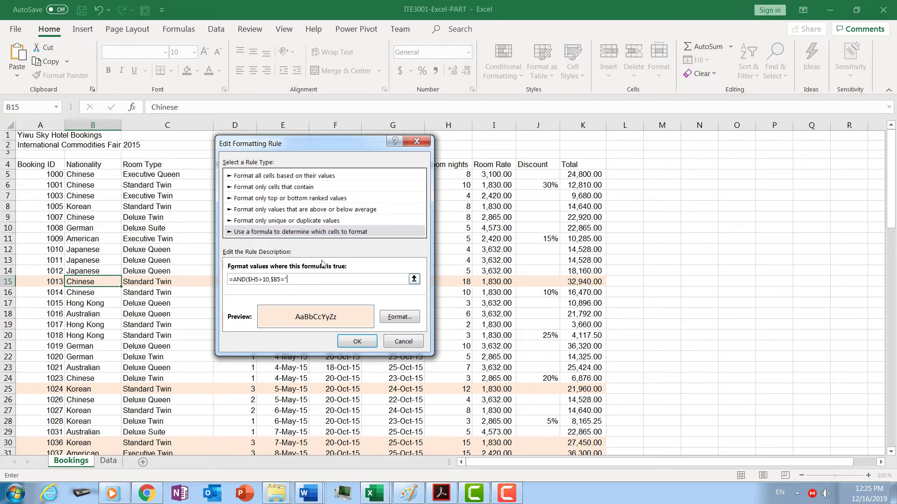
pyautogui.write('American")')
pyautogui.click(358, 342)
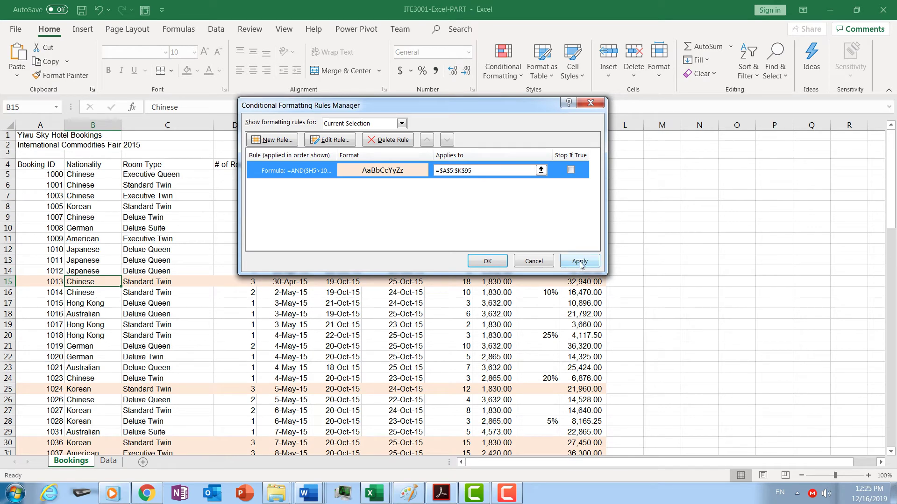
# - Apply the edited rule to the booking records and close the rules manager
pyautogui.click(579, 261)
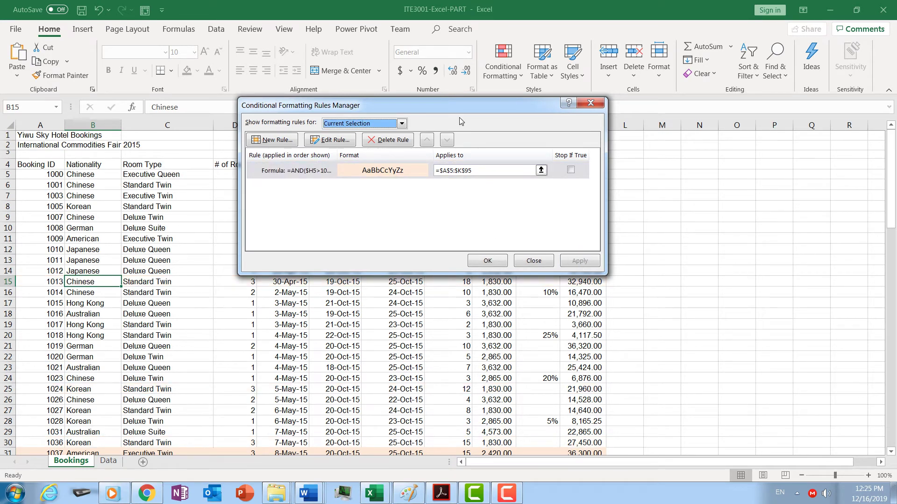
pyautogui.moveTo(466, 107); pyautogui.dragTo(408, 50)
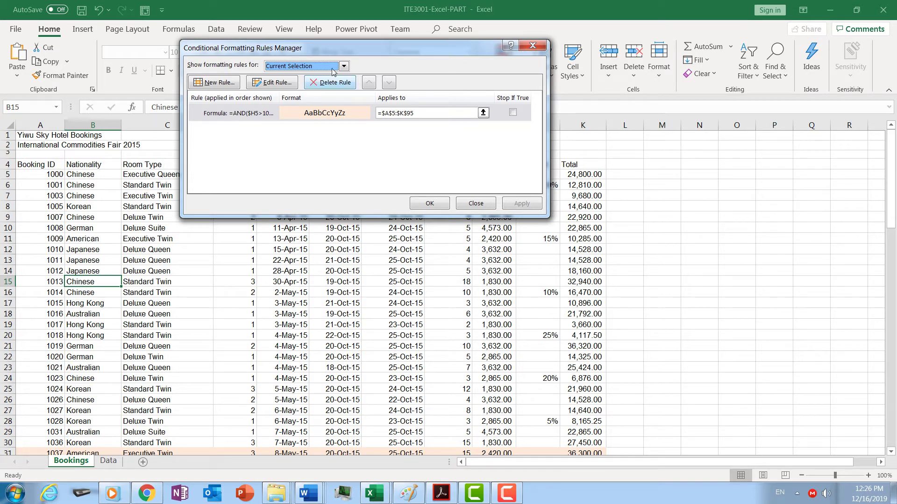
pyautogui.moveTo(352, 51); pyautogui.dragTo(358, 83)
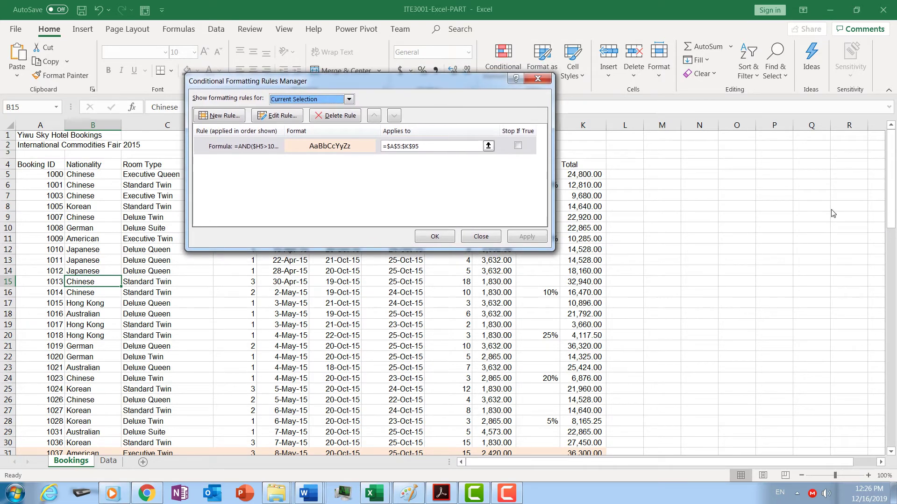
pyautogui.click(435, 236)
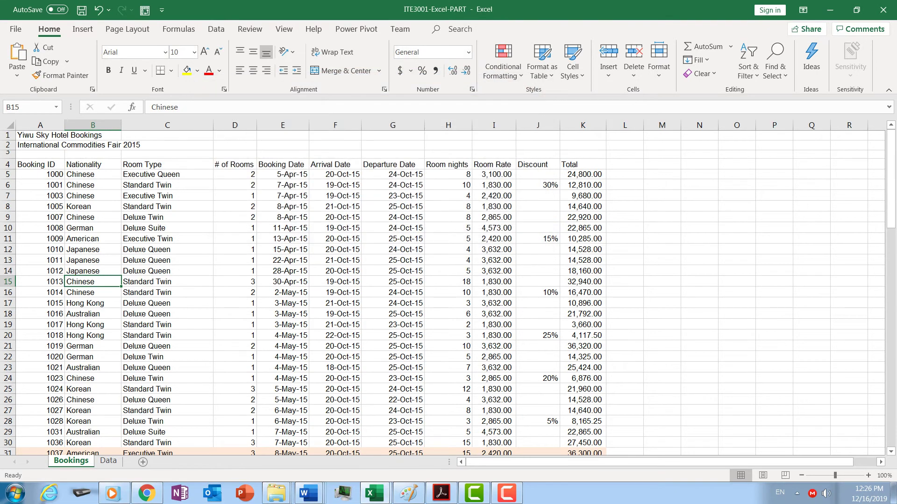
# - Examine the highlighted rows further down the bookings table and the column headings in row 4
pyautogui.moveTo(894, 189); pyautogui.dragTo(895, 280)
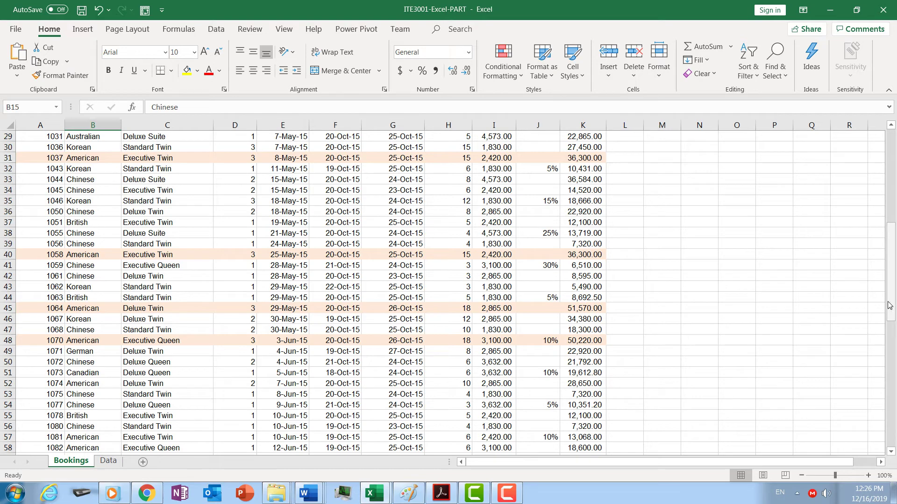
pyautogui.moveTo(889, 306); pyautogui.dragTo(892, 213)
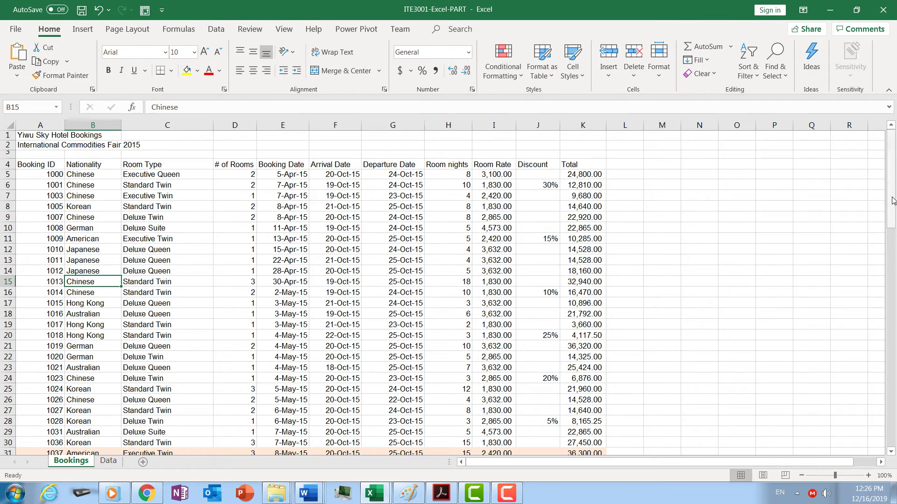
pyautogui.moveTo(893, 201); pyautogui.dragTo(893, 177)
pyautogui.moveTo(60, 164); pyautogui.dragTo(577, 164)
pyautogui.click(554, 185)
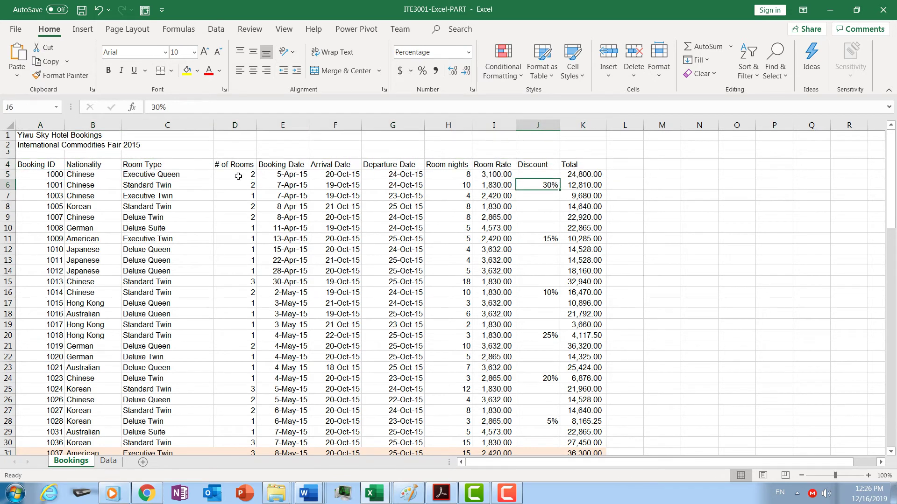
pyautogui.moveTo(40, 164); pyautogui.dragTo(588, 165)
pyautogui.click(196, 198)
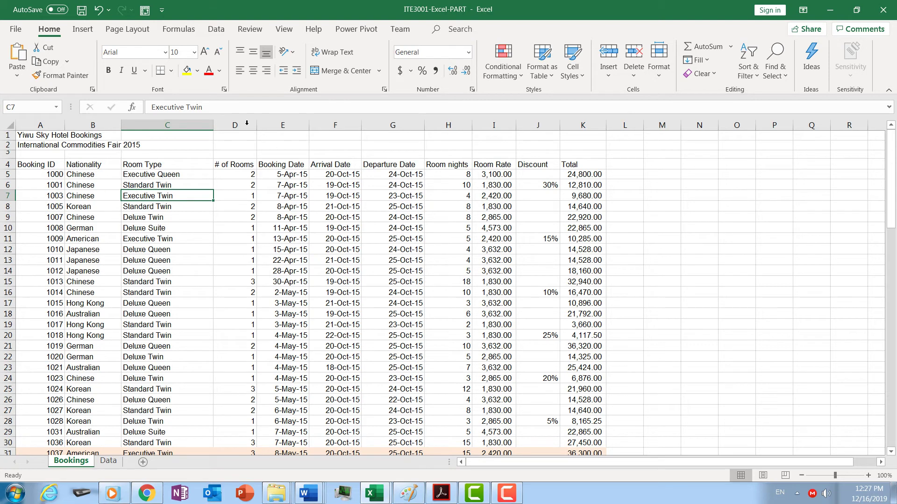
# - Freeze the panes at cell A5 so the title and header rows 1 to 4 stay in view while scrolling
pyautogui.click(32, 175)
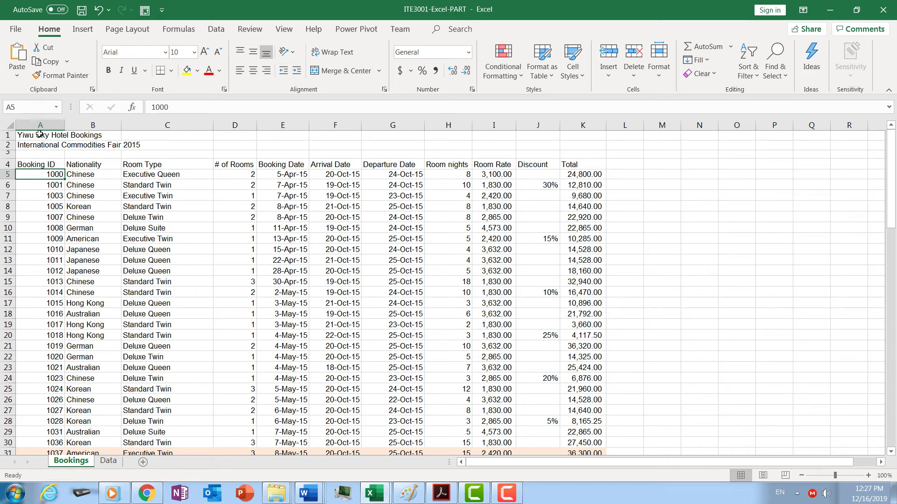
pyautogui.moveTo(40, 134); pyautogui.dragTo(560, 161)
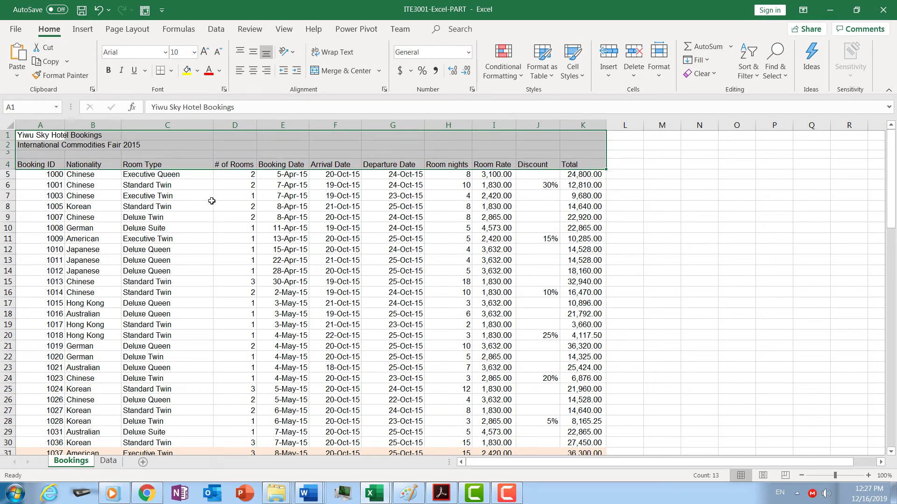
pyautogui.click(45, 175)
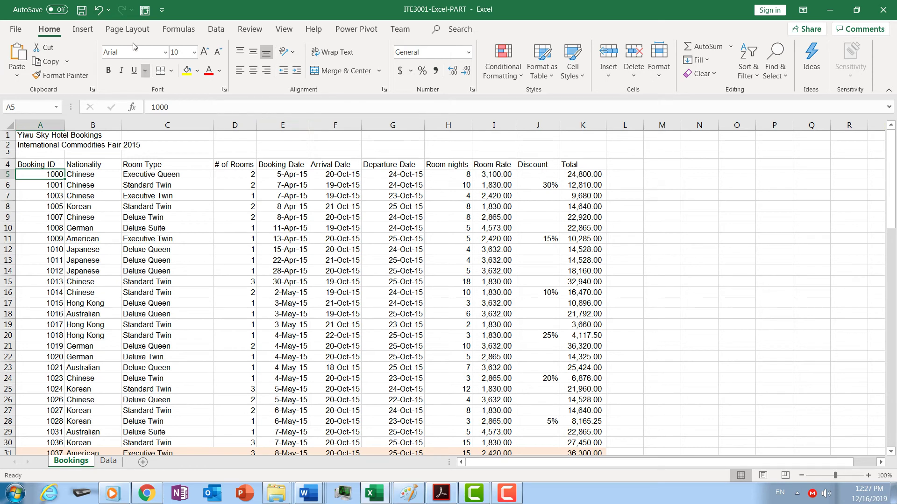
pyautogui.click(283, 30)
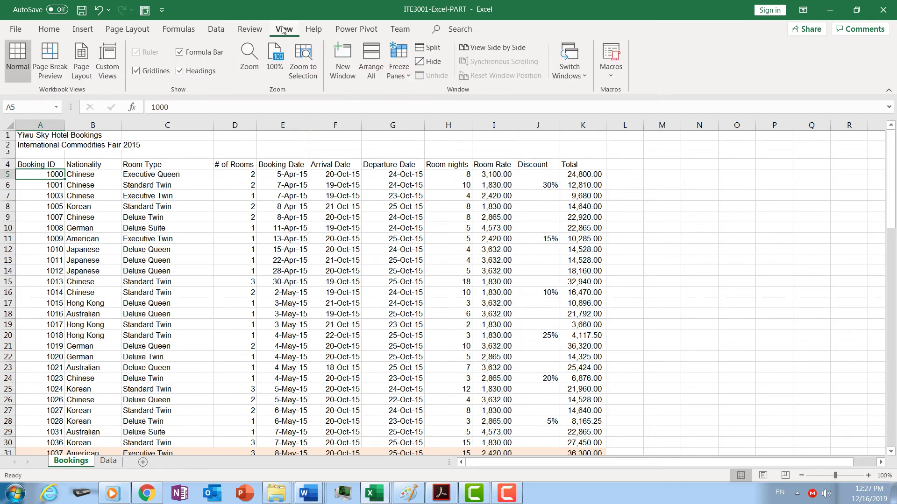
pyautogui.click(408, 75)
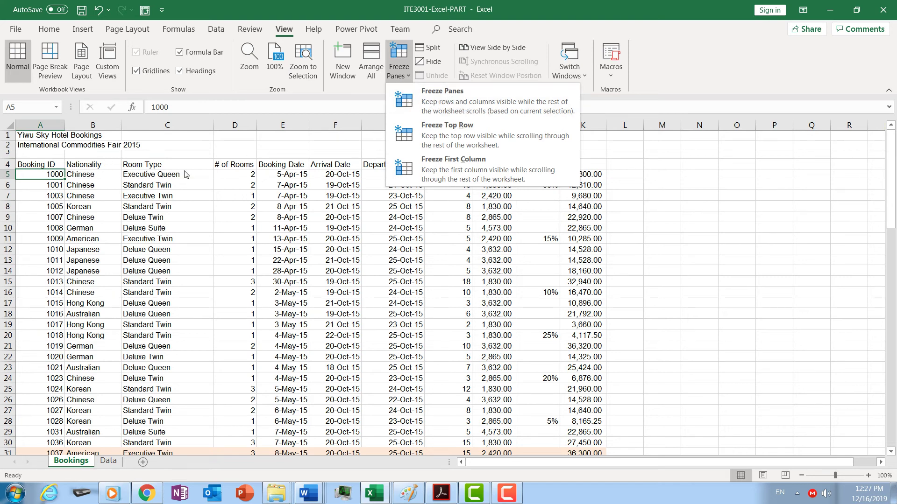
pyautogui.click(464, 103)
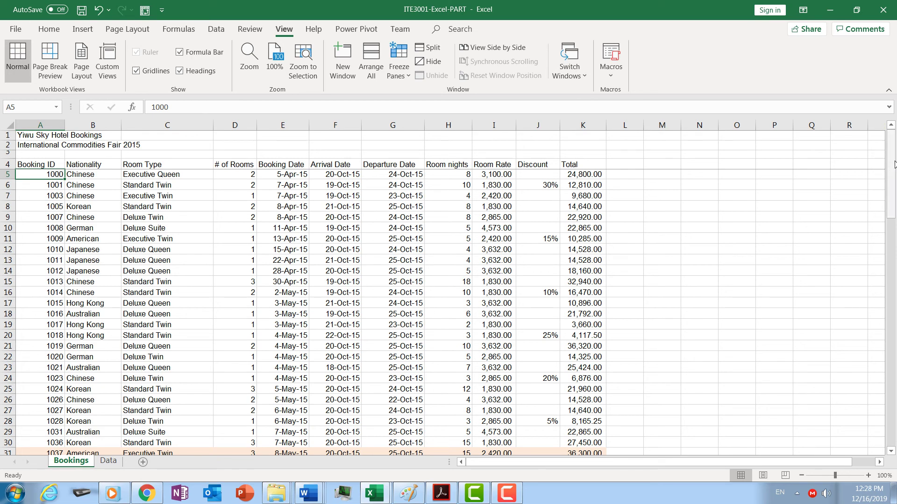
# - Check the frozen row 4 headings against the last booking records, down to row 95, and return to the first record
pyautogui.moveTo(893, 162); pyautogui.dragTo(895, 390)
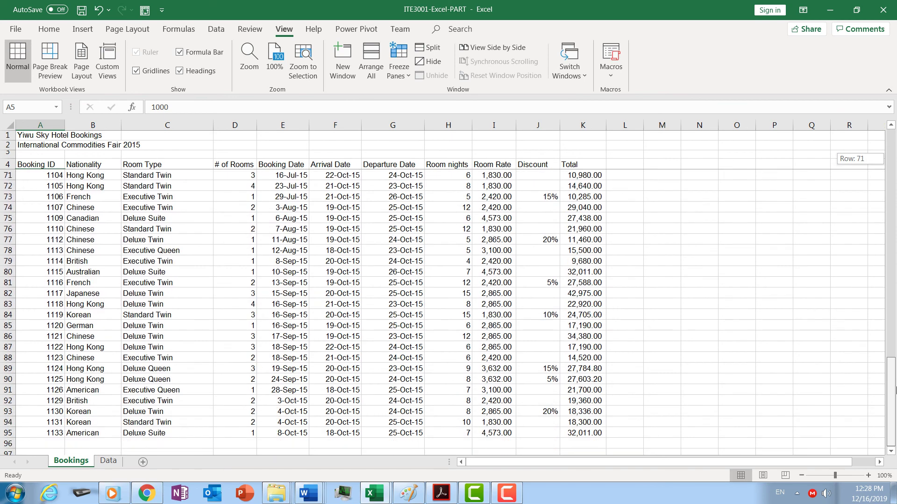
pyautogui.moveTo(895, 424); pyautogui.dragTo(896, 424)
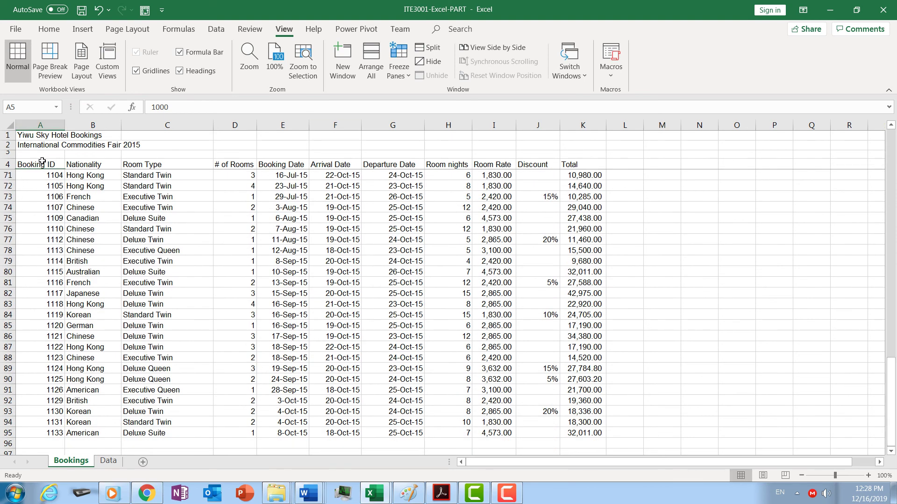
pyautogui.moveTo(46, 161); pyautogui.dragTo(602, 160)
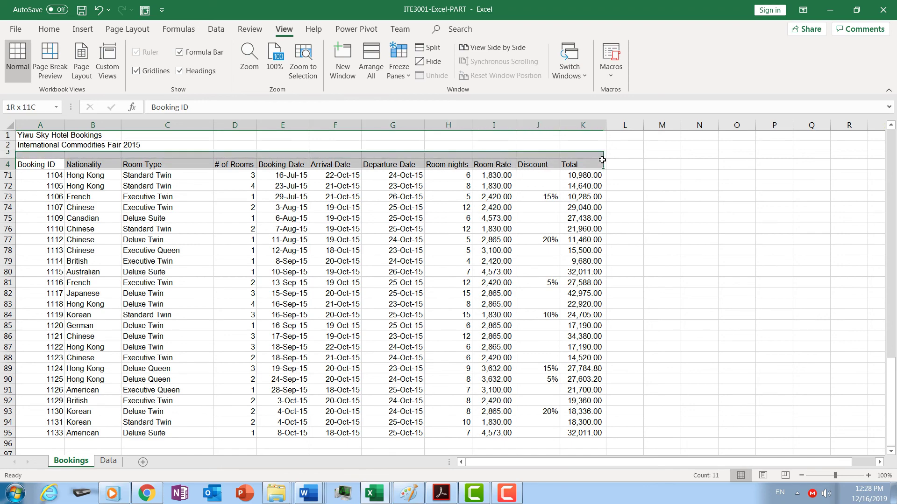
pyautogui.click(583, 186)
pyautogui.moveTo(890, 376); pyautogui.dragTo(882, 143)
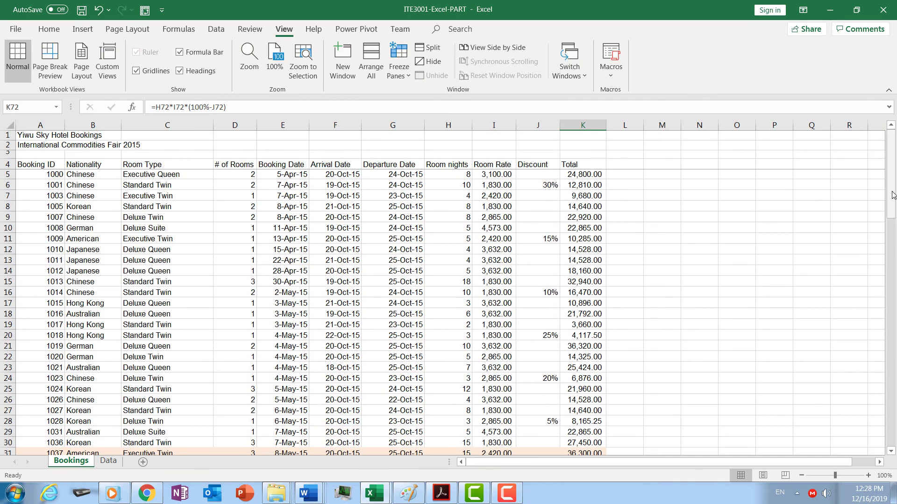
# - Unfreeze the panes and freeze them again at cell A5, keeping rows 1 to 4 fixed
pyautogui.click(47, 177)
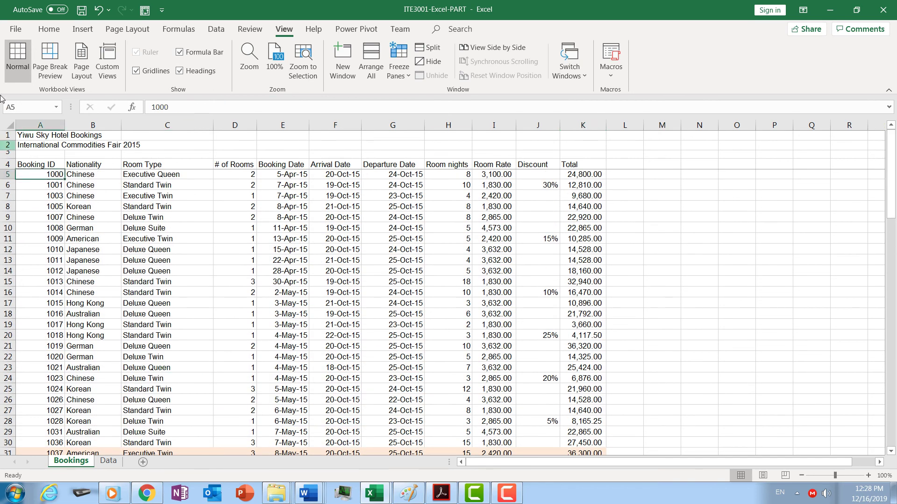
pyautogui.click(399, 65)
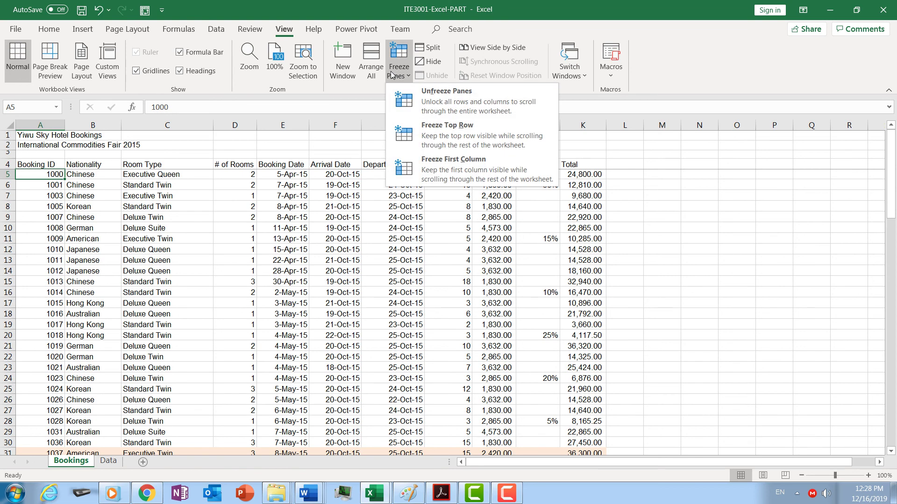
pyautogui.click(471, 107)
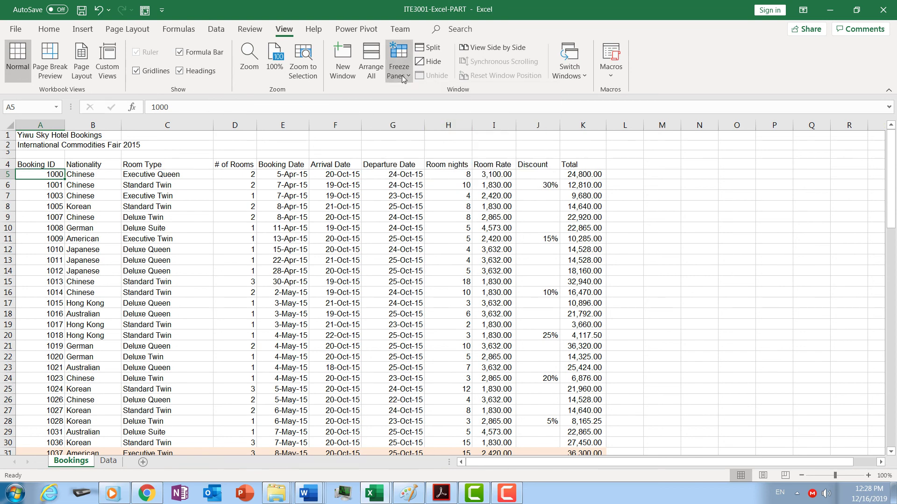
pyautogui.click(402, 75)
pyautogui.click(449, 95)
pyautogui.click(116, 208)
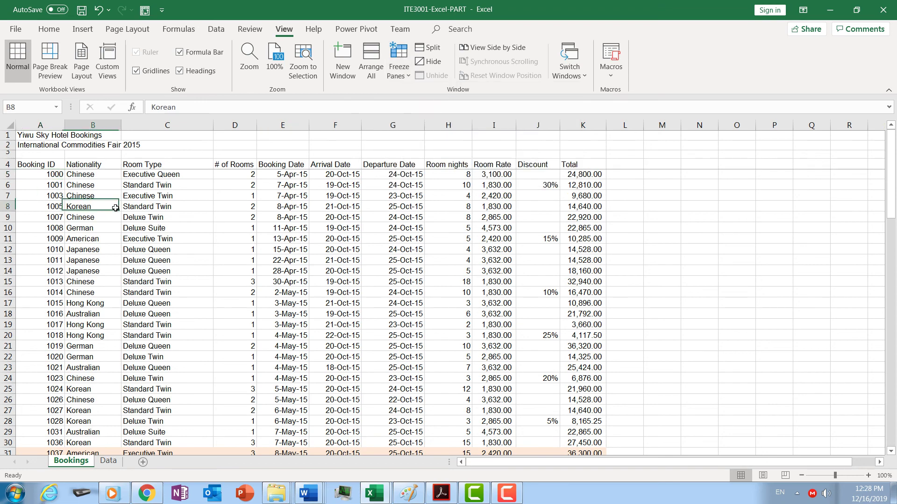